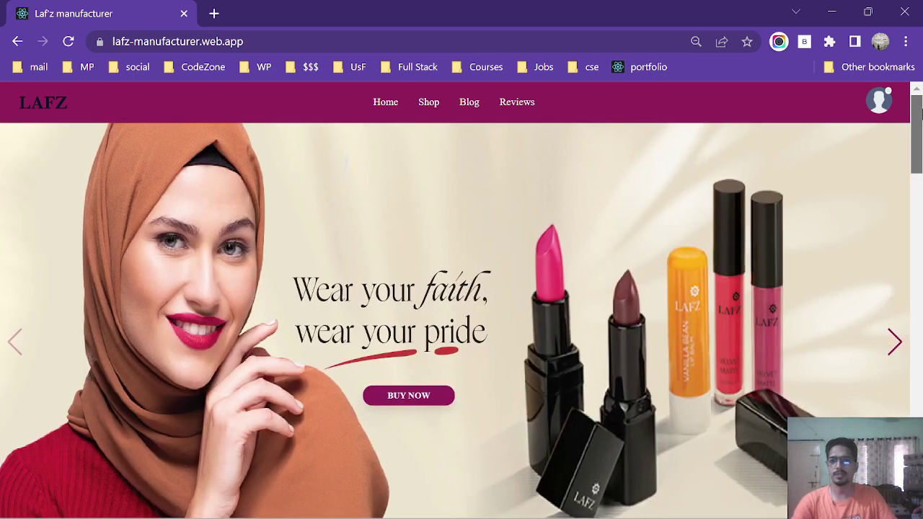
Scroll the homepage down to the New Collection cards with star ratings and TK prices.
drag(920, 115, 921, 208)
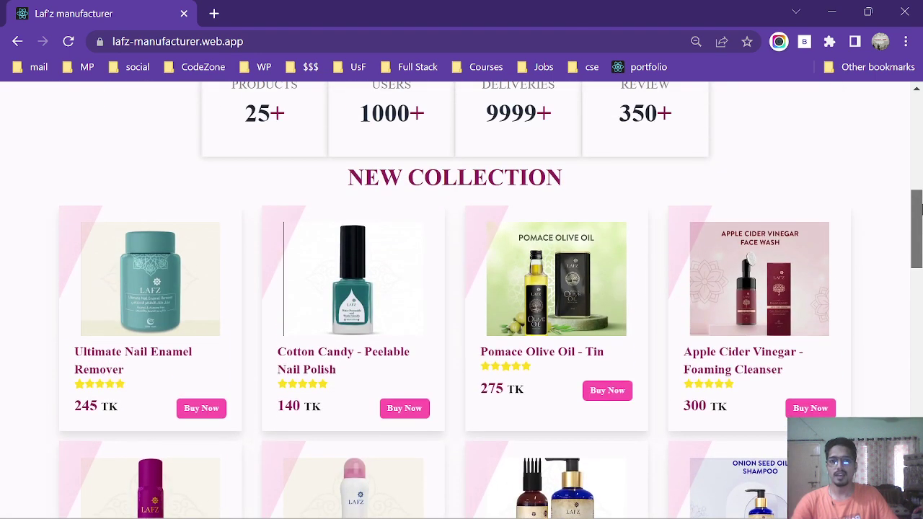
Buy Ultimate Nail Enamel Remover, signing in with Google to reach its 245 TK product page.
click(201, 409)
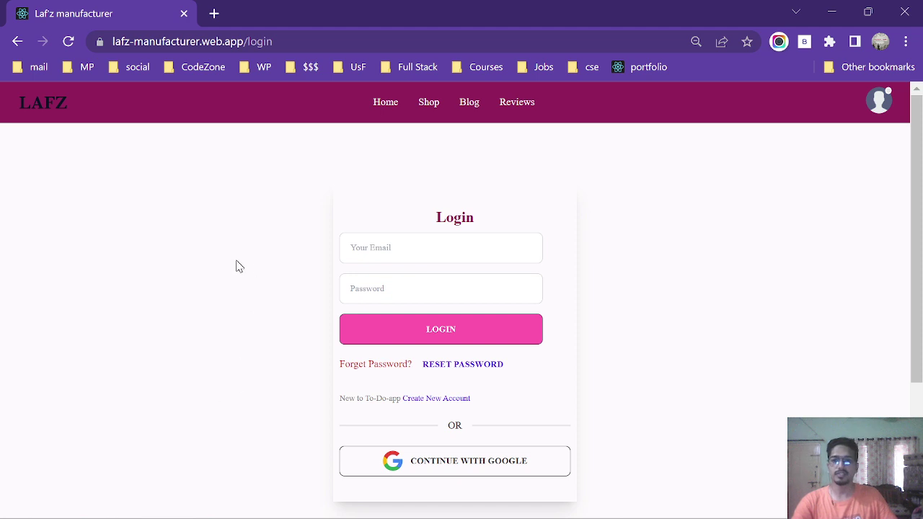
click(486, 466)
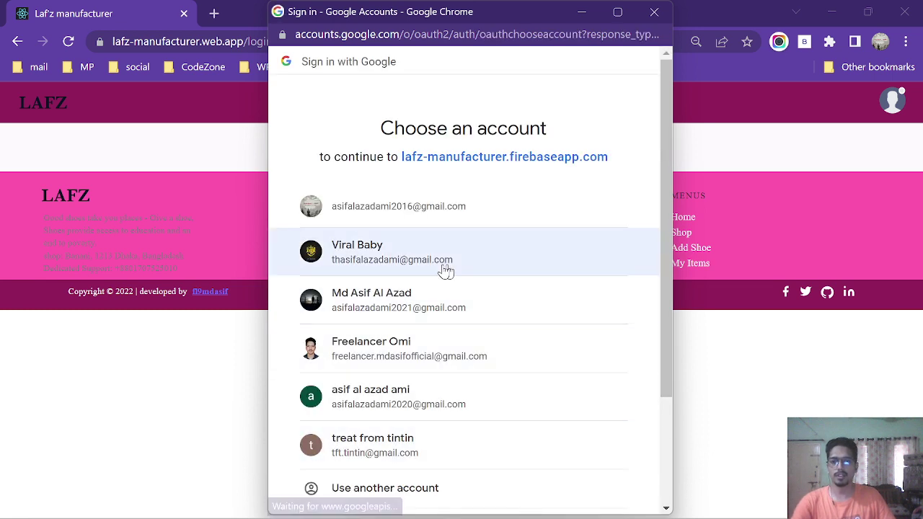
click(445, 270)
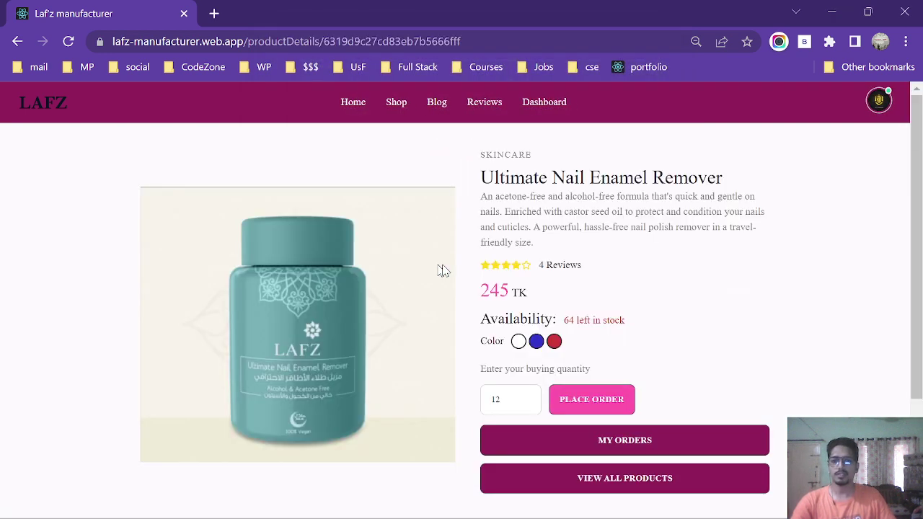
Open the Anti Hair-fall Oil + Shampoo product page from the Shop list.
click(398, 105)
scroll(552, 294, down, 5)
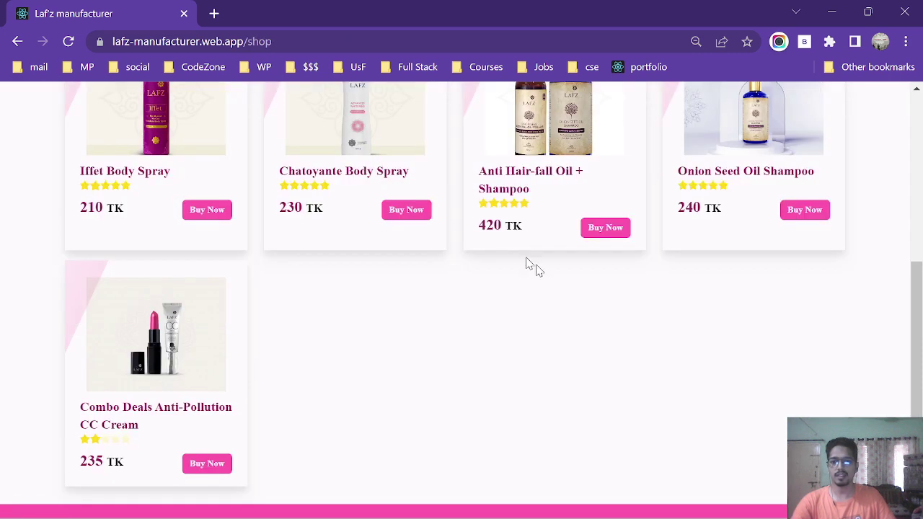
click(611, 237)
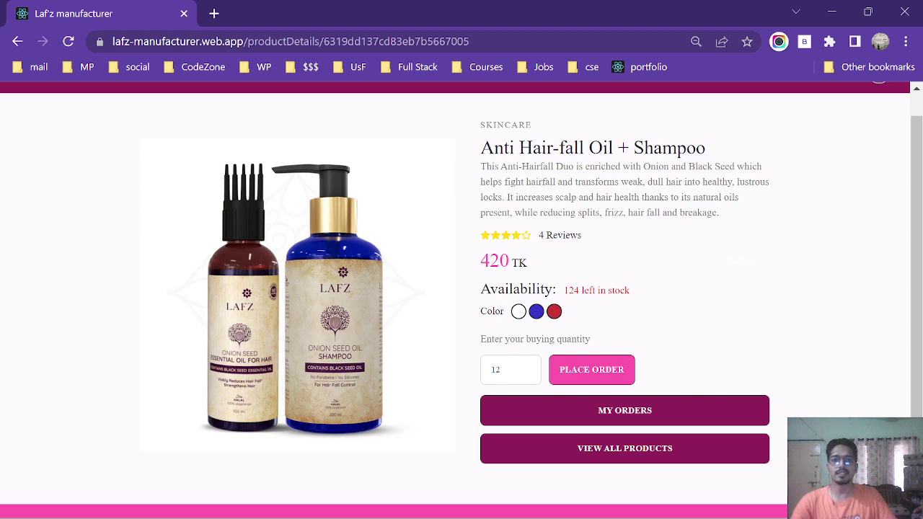
Highlight the product's title, category, description and price, then order 12 units.
drag(478, 154, 762, 144)
drag(538, 128, 458, 124)
click(483, 166)
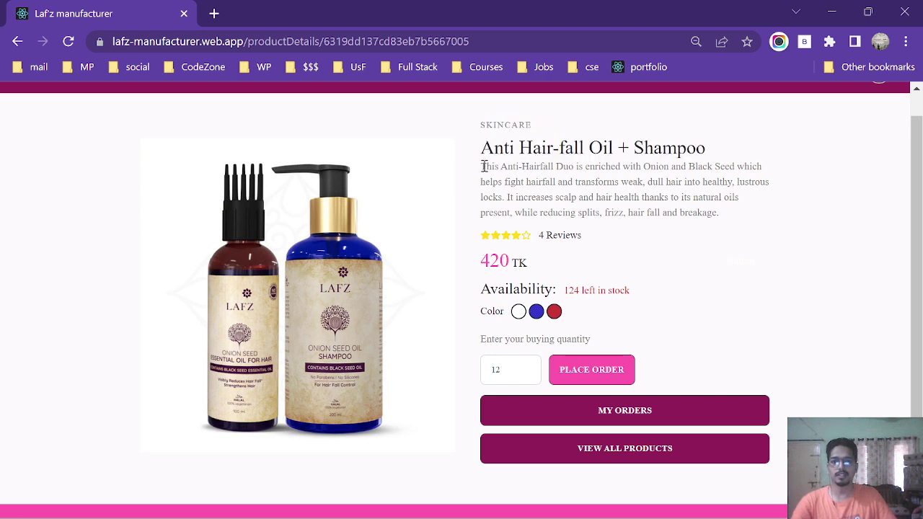
drag(483, 167, 719, 221)
click(604, 244)
drag(479, 261, 496, 249)
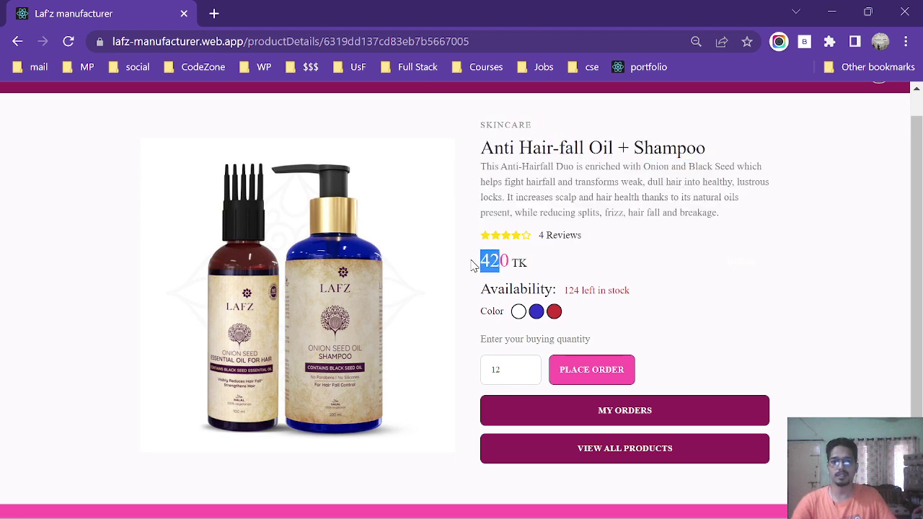
click(613, 290)
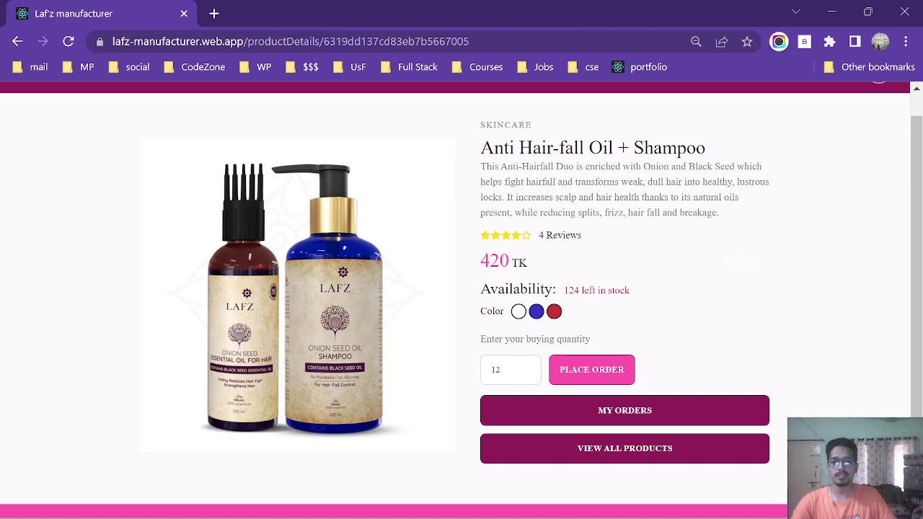
click(517, 370)
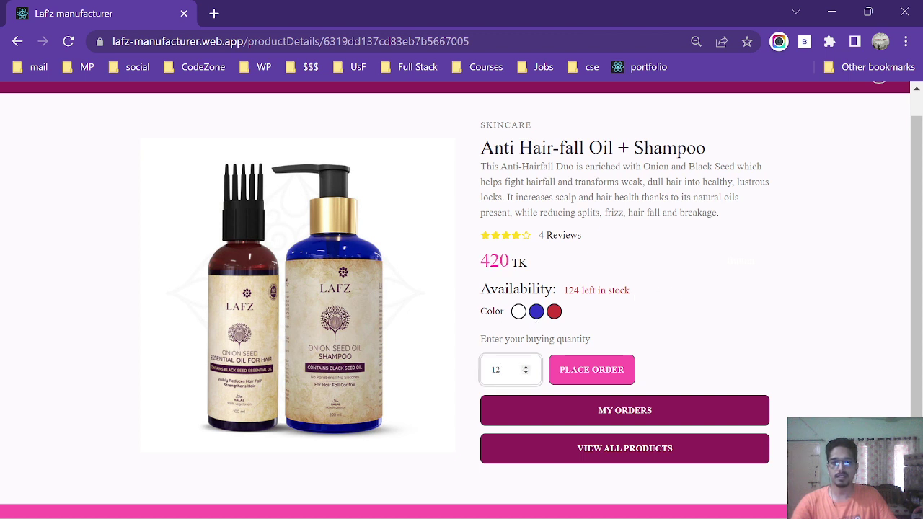
click(613, 370)
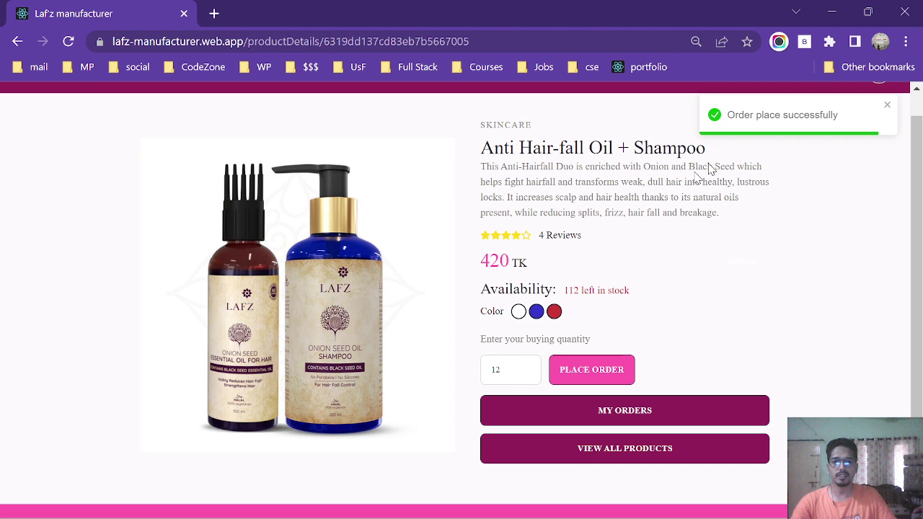
Delete the Pomace Olive Oil - Tin order from My Orders.
click(651, 410)
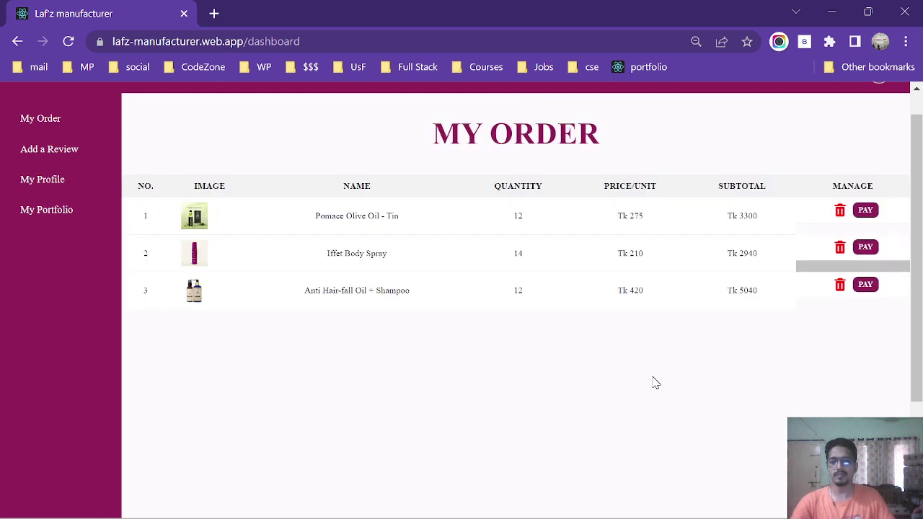
click(841, 211)
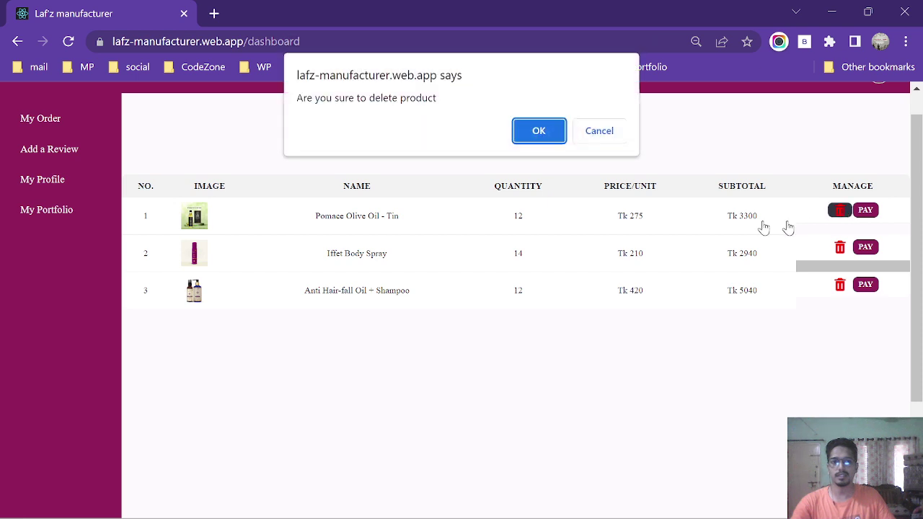
click(541, 130)
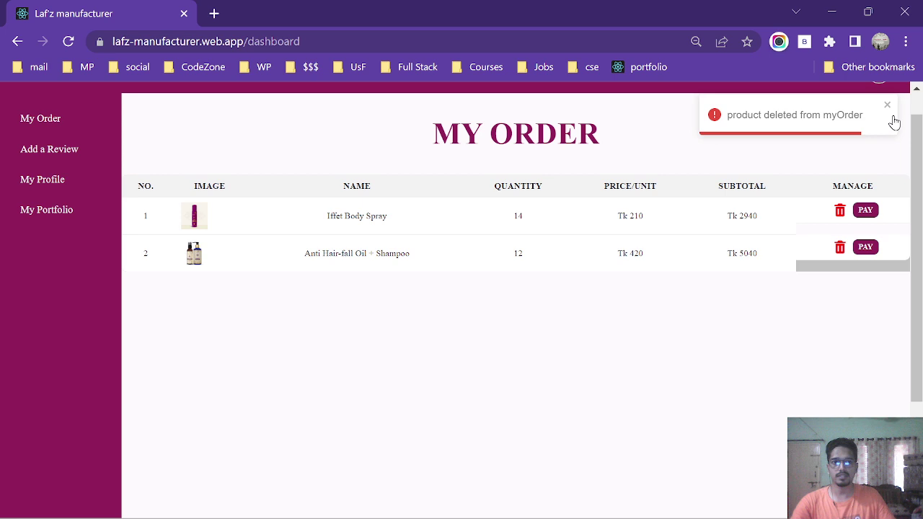
click(888, 106)
Visit the homepage, then return to the dashboard's MY ORDER list.
scroll(678, 305, up, 1)
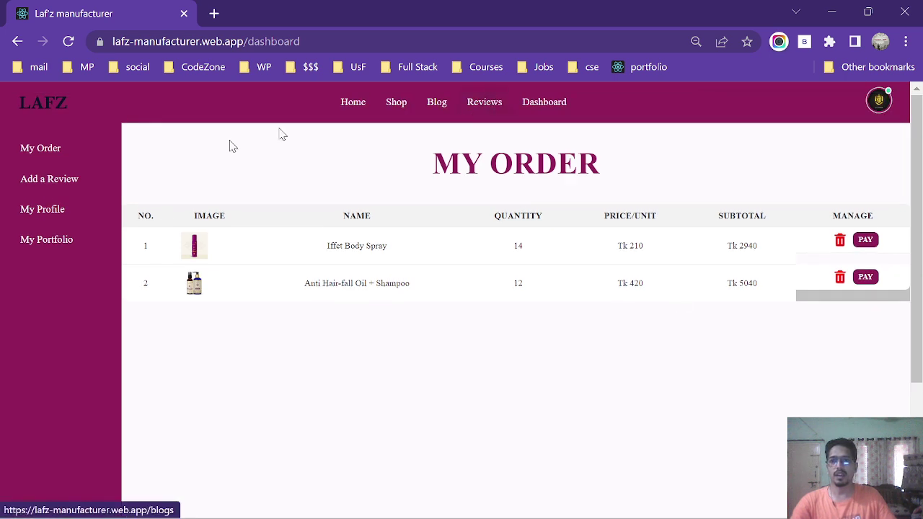
click(361, 102)
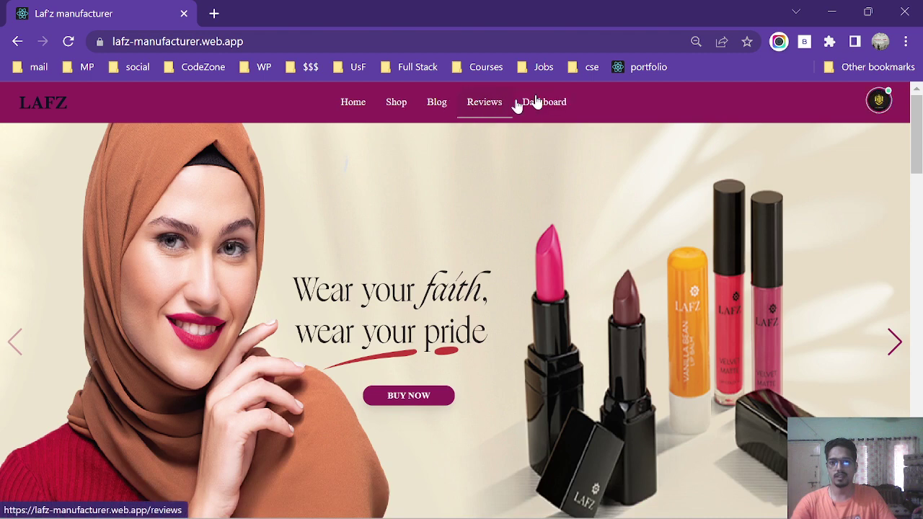
click(546, 102)
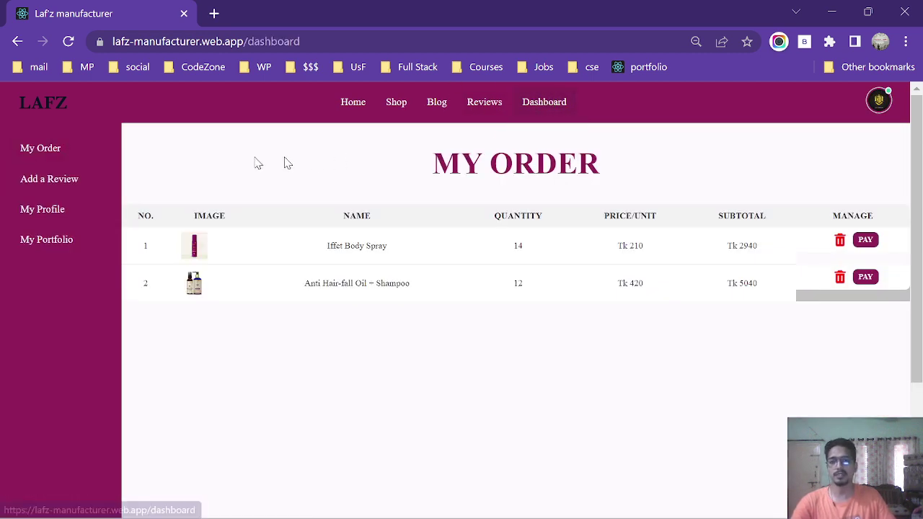
drag(430, 159, 748, 163)
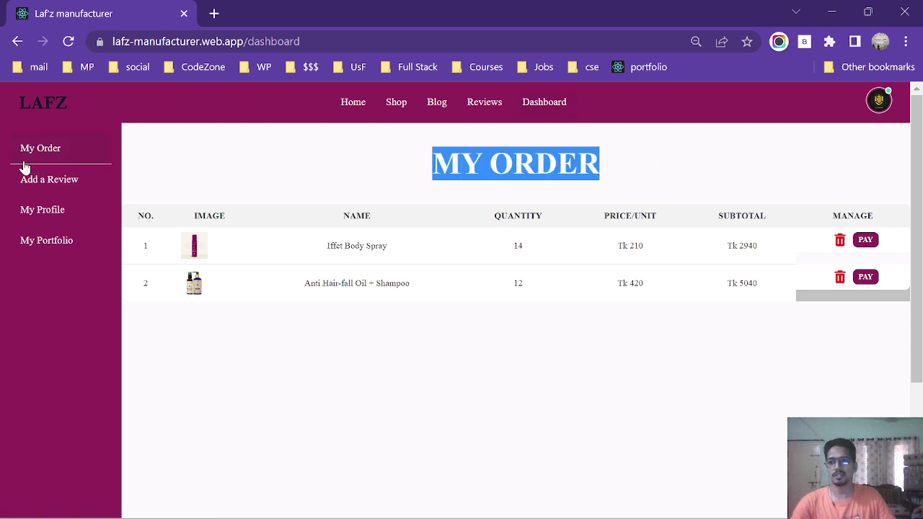
Submit a 4-star review with the text 'presetation review'.
click(52, 179)
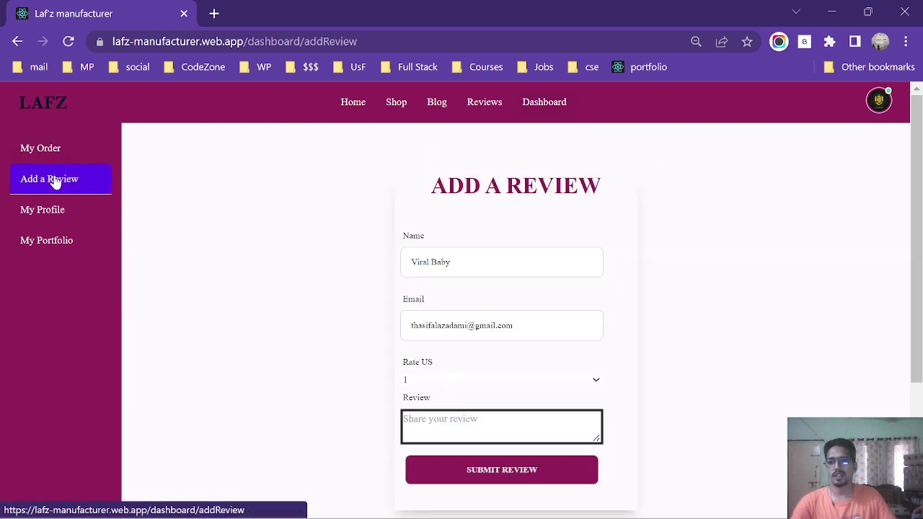
click(465, 382)
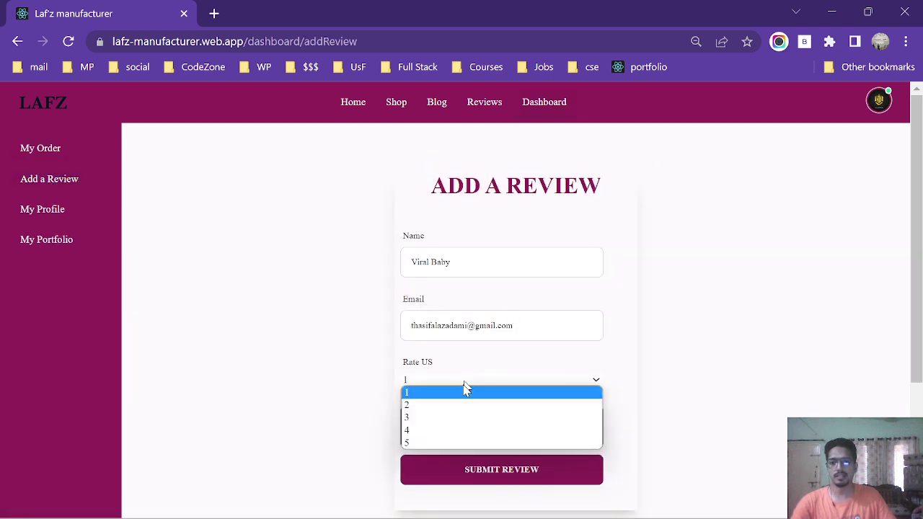
click(416, 432)
click(414, 426)
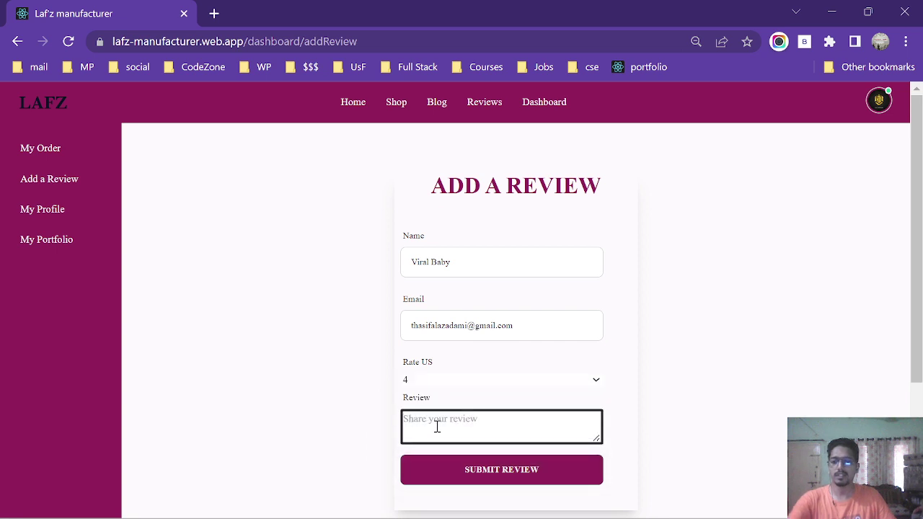
text(Pr)
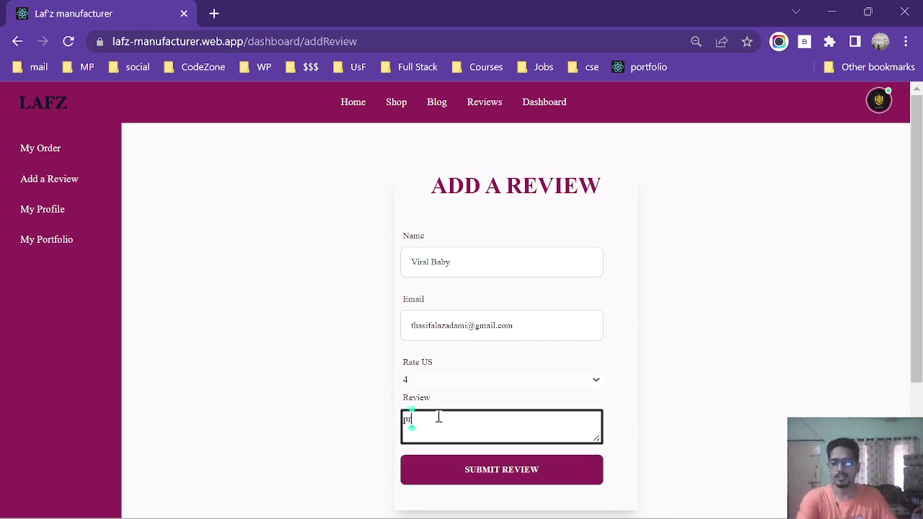
text(esc)
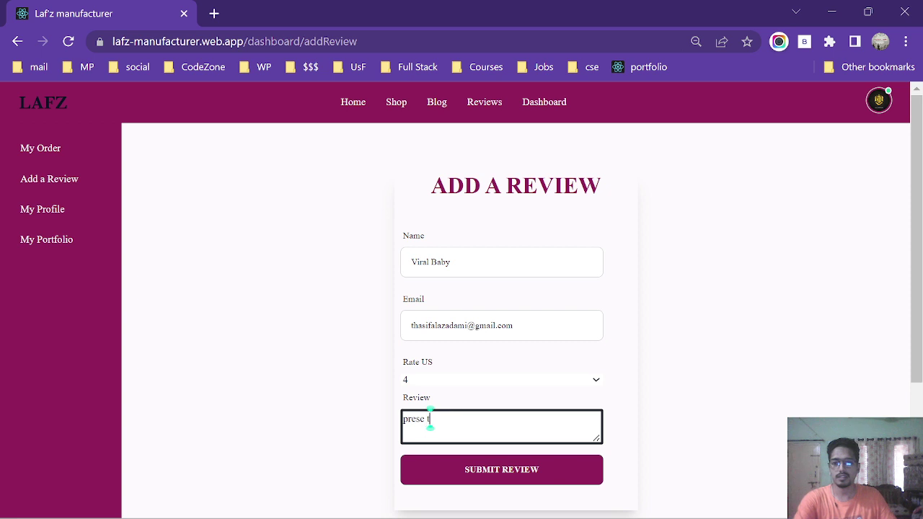
key(BackSpace)
key(BackSpace)
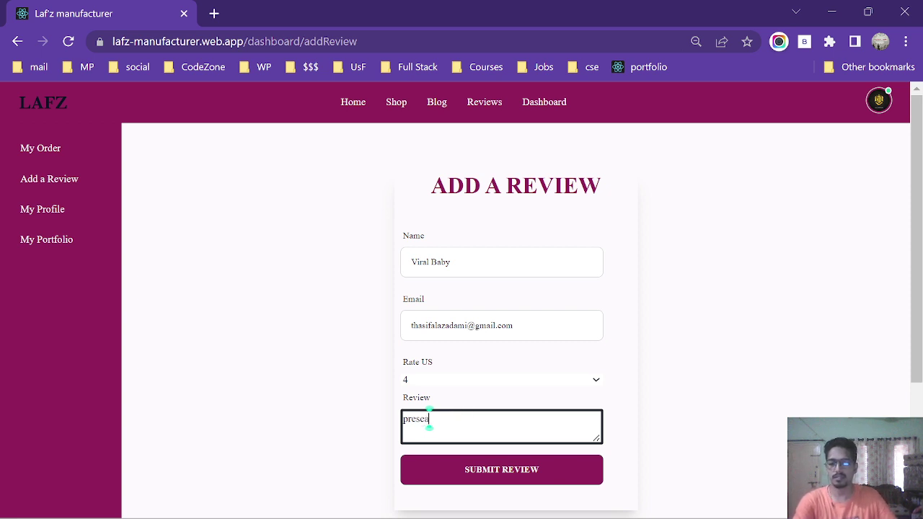
text(tation)
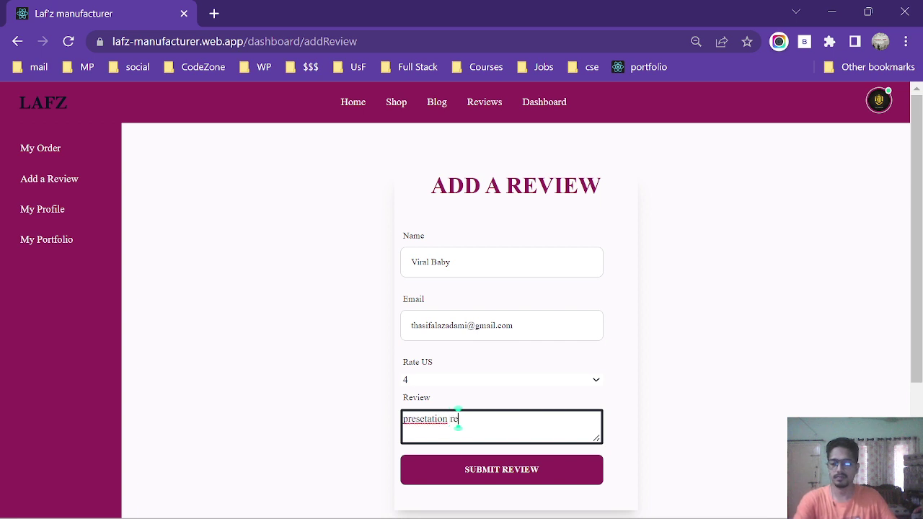
text( review)
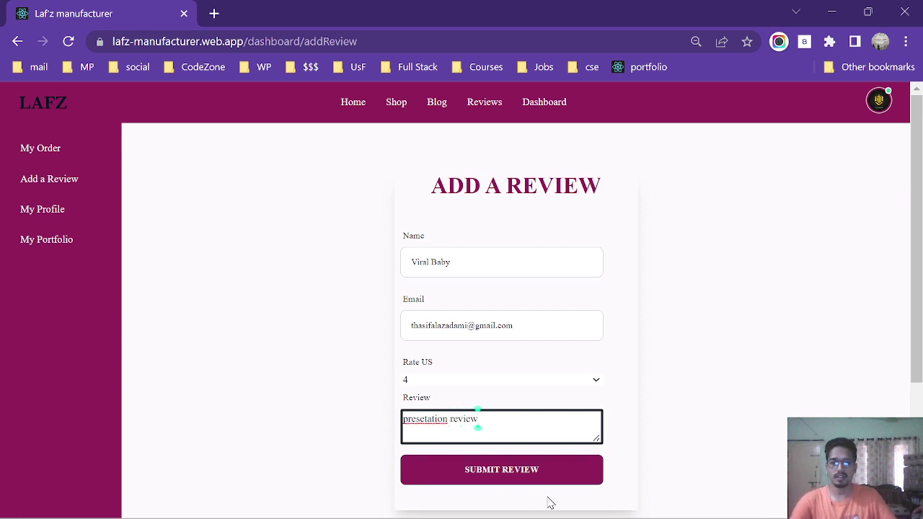
click(528, 477)
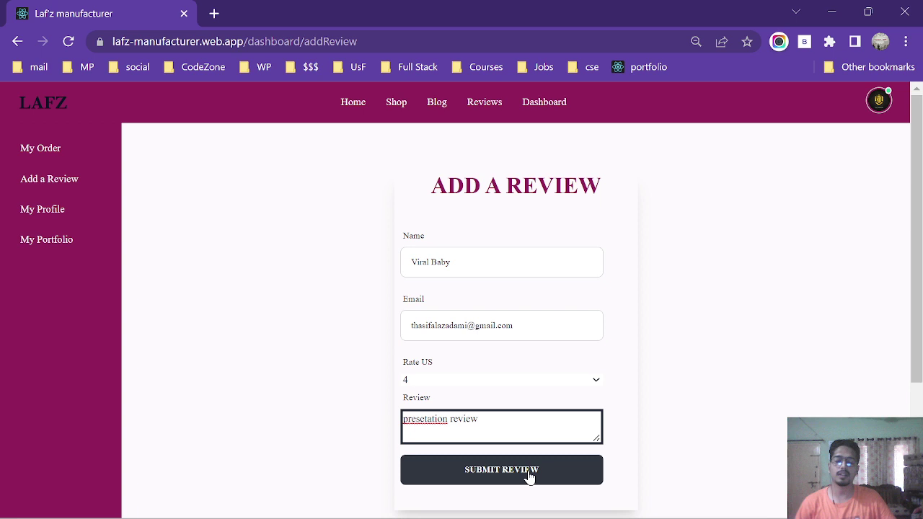
Find the new review on the Reviews page.
click(483, 99)
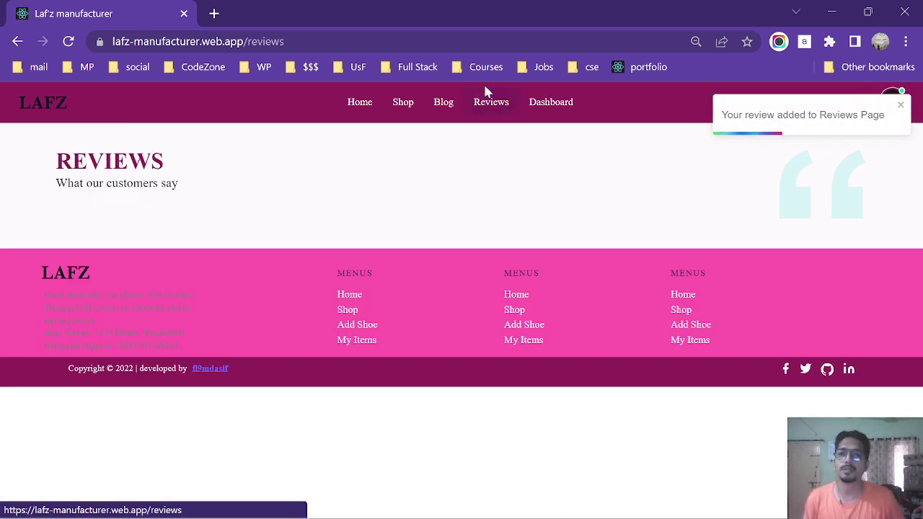
scroll(505, 230, down, 3)
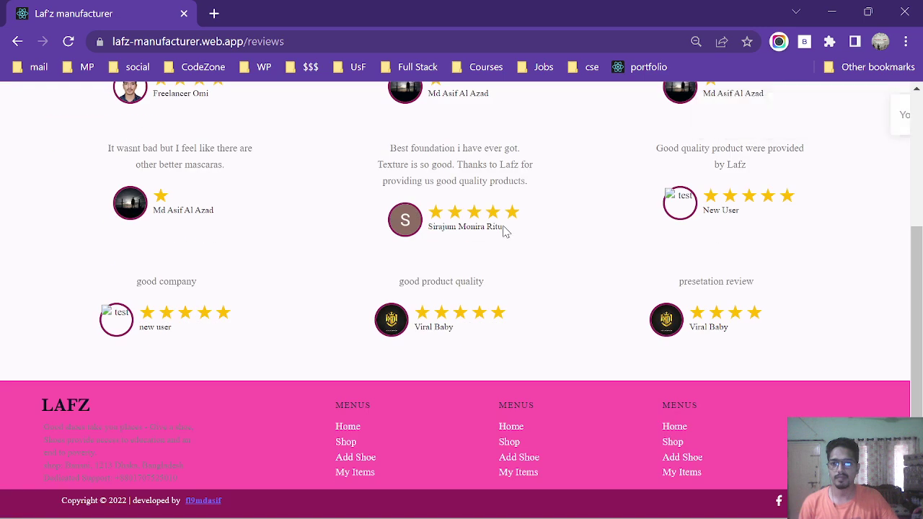
drag(678, 281, 836, 340)
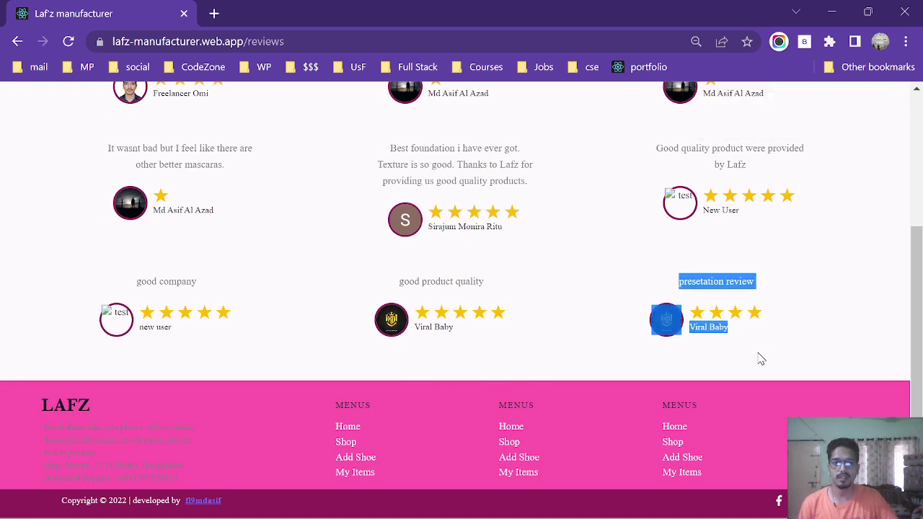
scroll(761, 358, up, 5)
Add education B.Sc in CSE, district Dhaka, phone and LinkedIn link to My Profile.
click(527, 105)
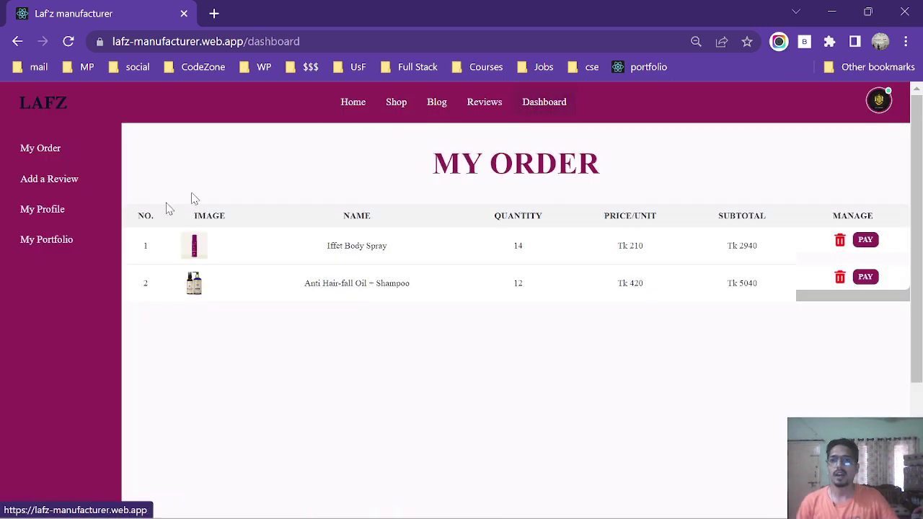
click(58, 218)
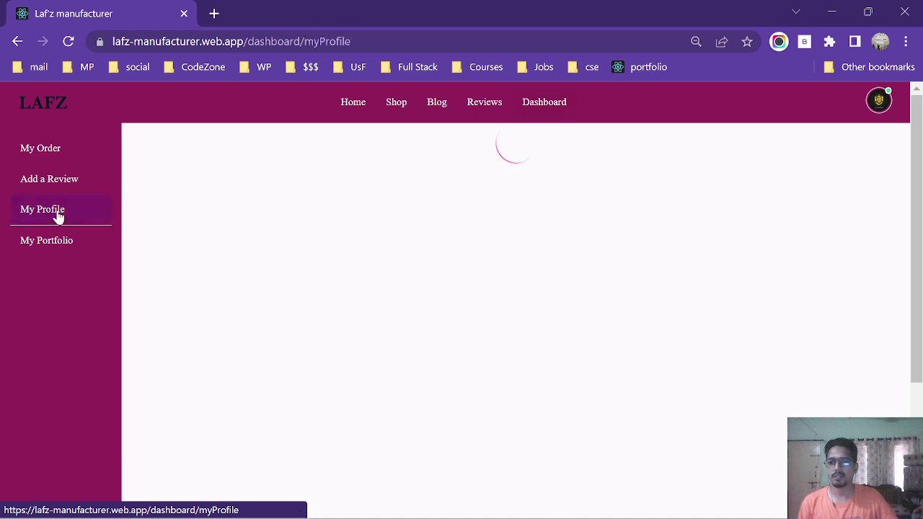
click(546, 260)
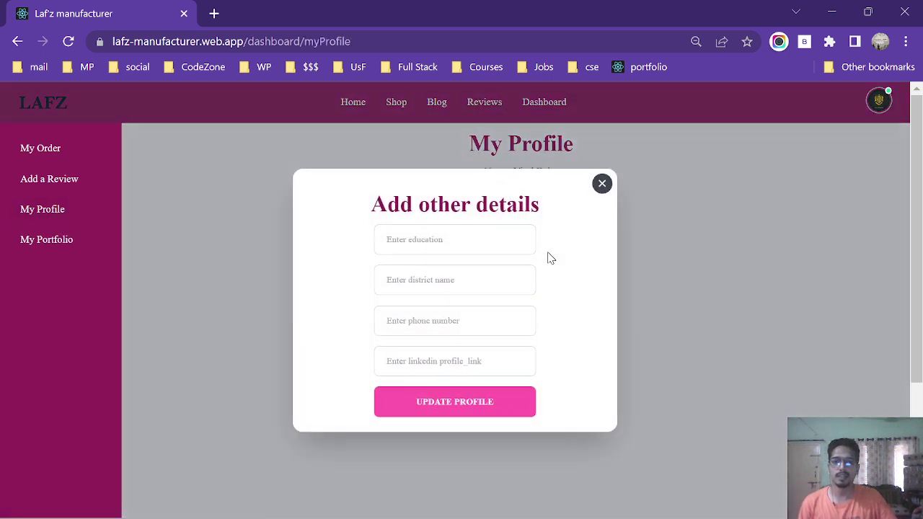
click(436, 242)
click(479, 278)
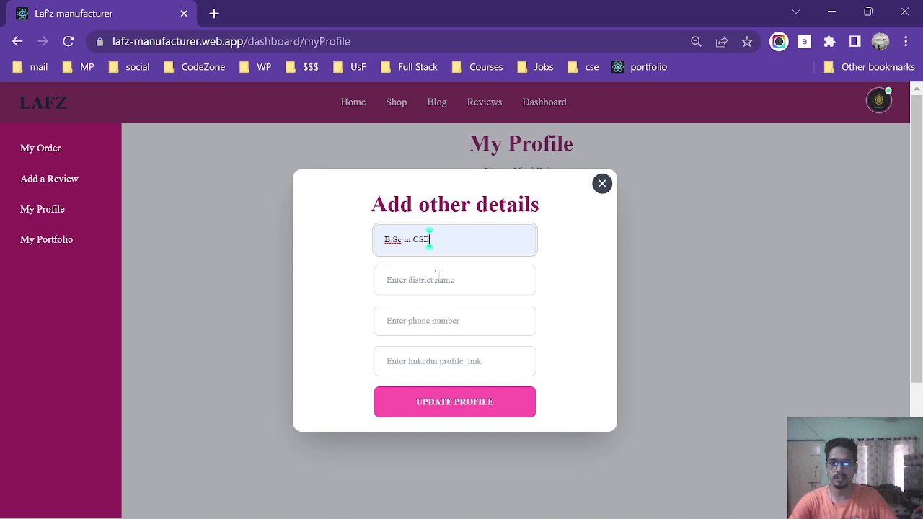
click(469, 285)
click(476, 312)
click(423, 319)
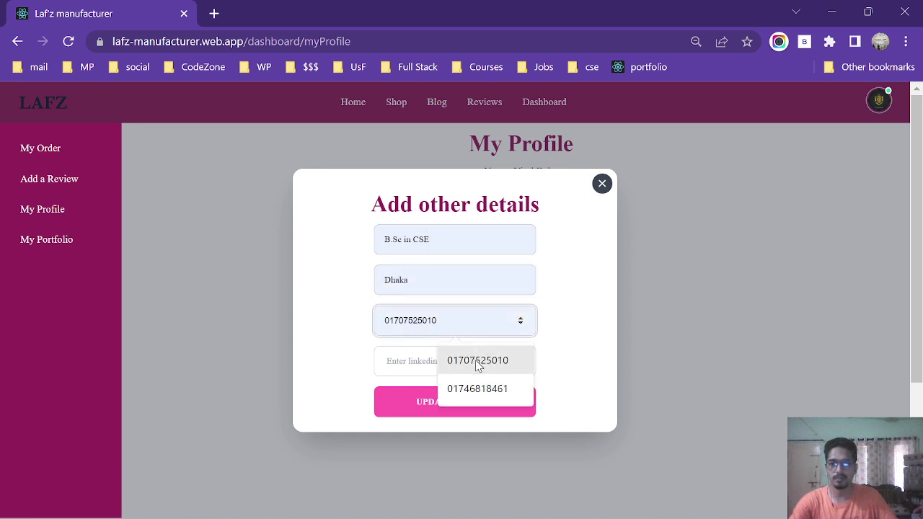
click(476, 362)
click(477, 364)
click(505, 402)
click(409, 397)
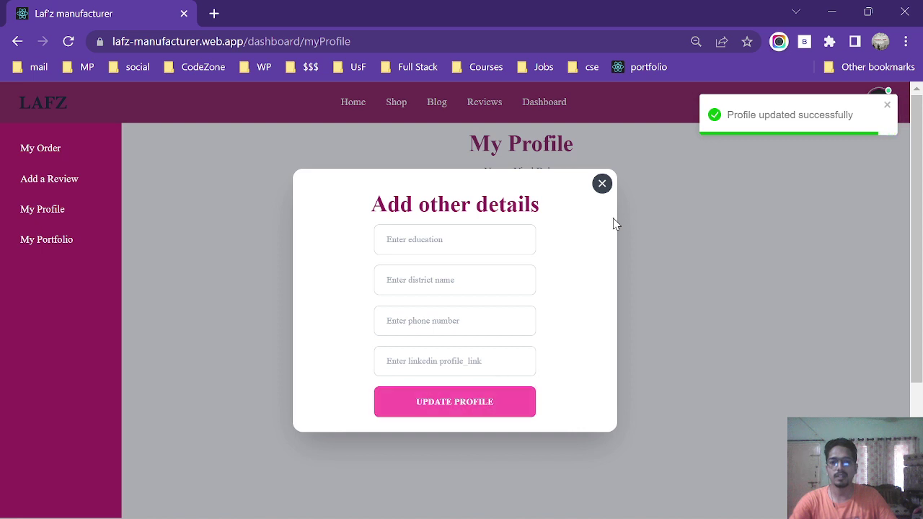
Close the form and reload to confirm the saved profile details.
click(602, 185)
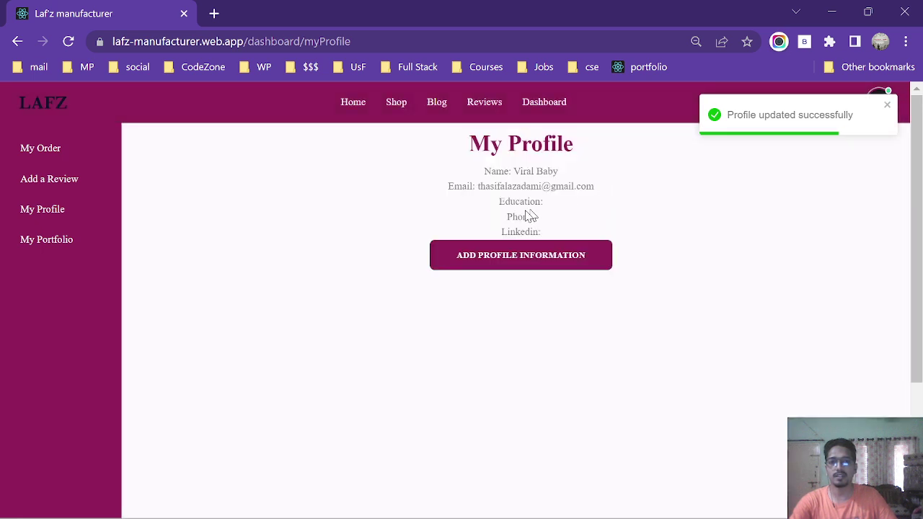
click(888, 107)
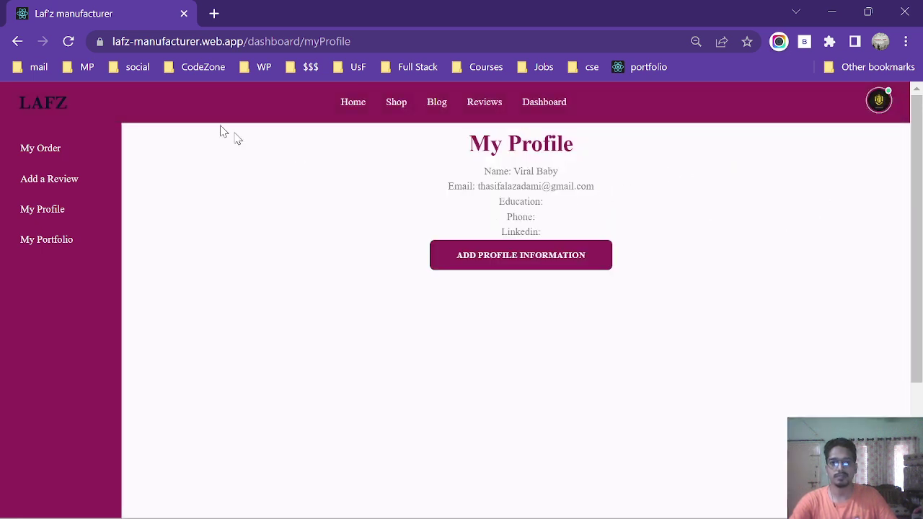
click(67, 42)
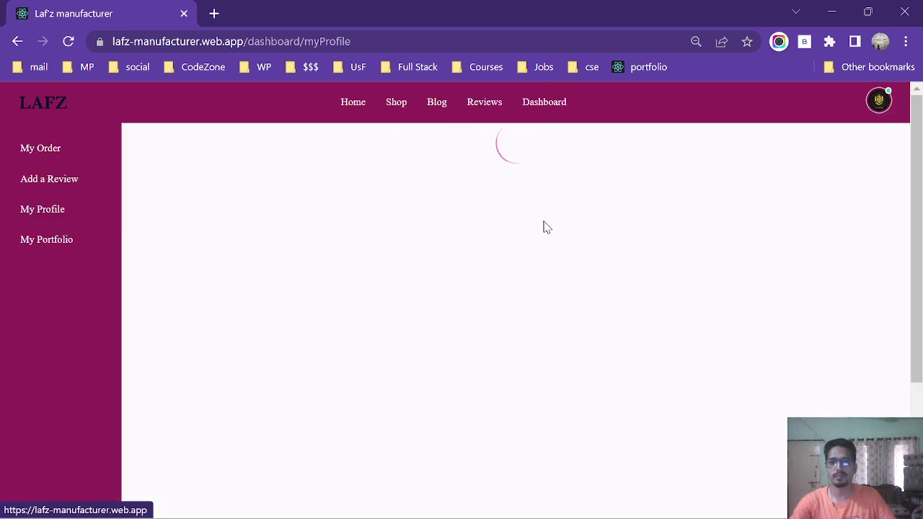
drag(680, 229, 386, 176)
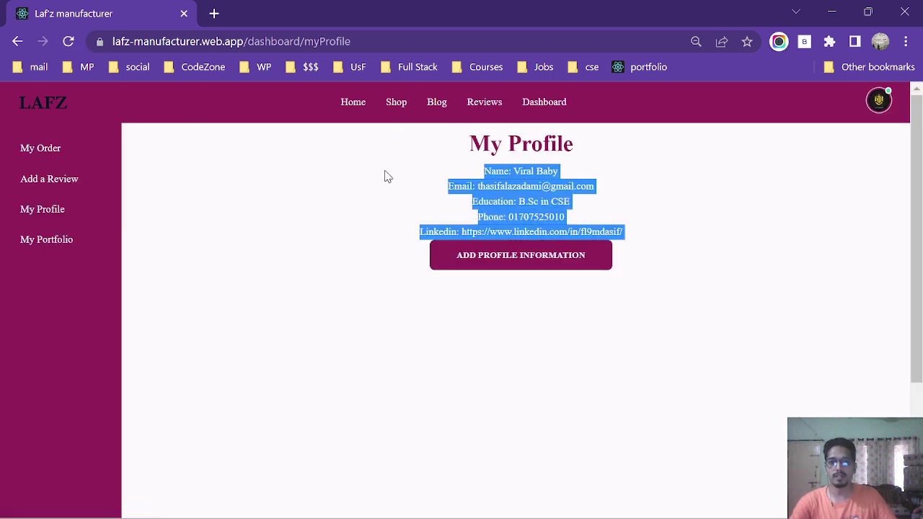
click(385, 177)
Browse My Portfolio's MREN Stack Development card and skill ratings like HTML 95%.
click(87, 235)
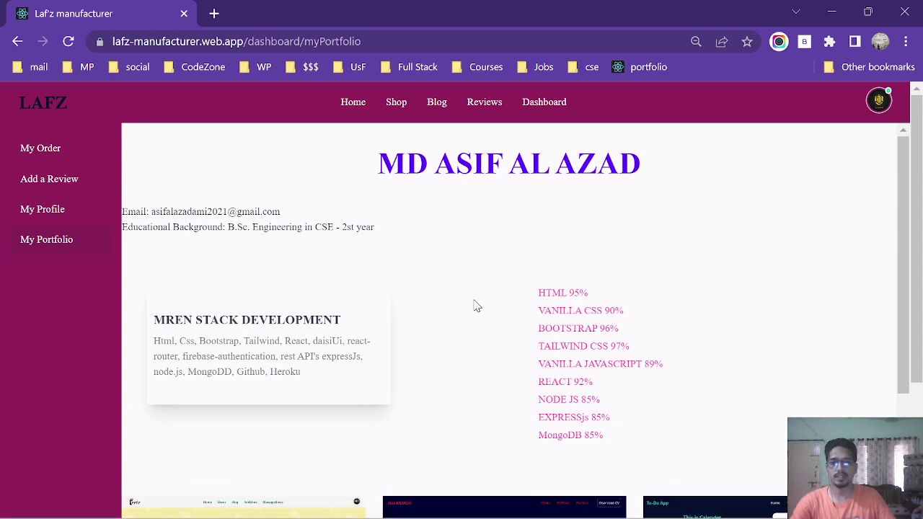
scroll(476, 307, down, 3)
scroll(476, 307, up, 3)
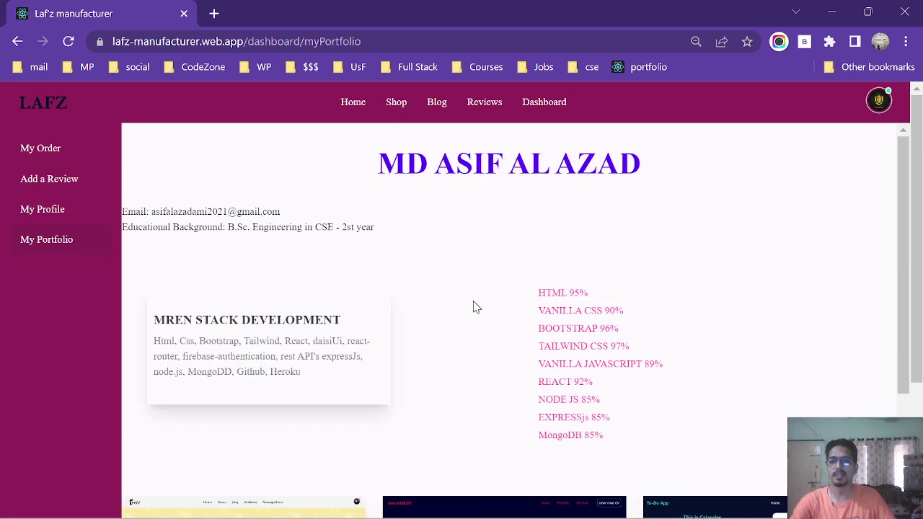
scroll(474, 306, down, 3)
scroll(472, 305, up, 3)
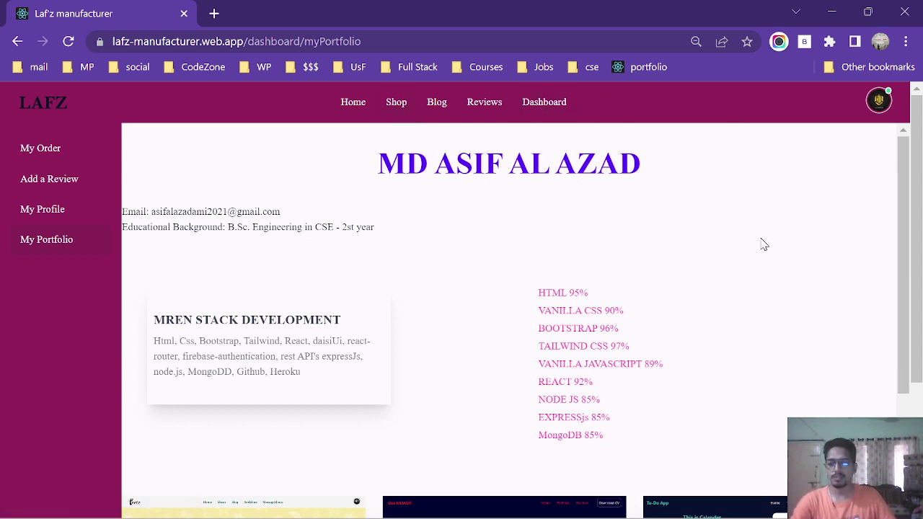
key(alt+Tab)
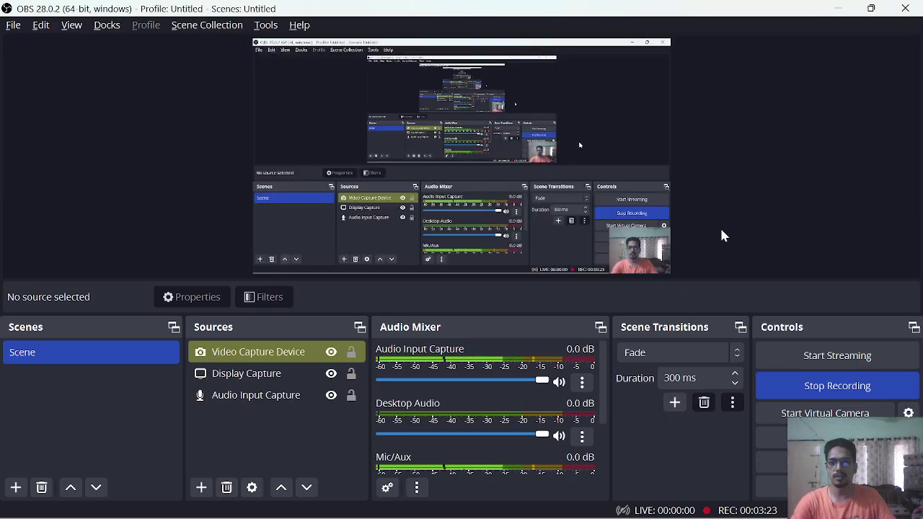
key(alt+Tab)
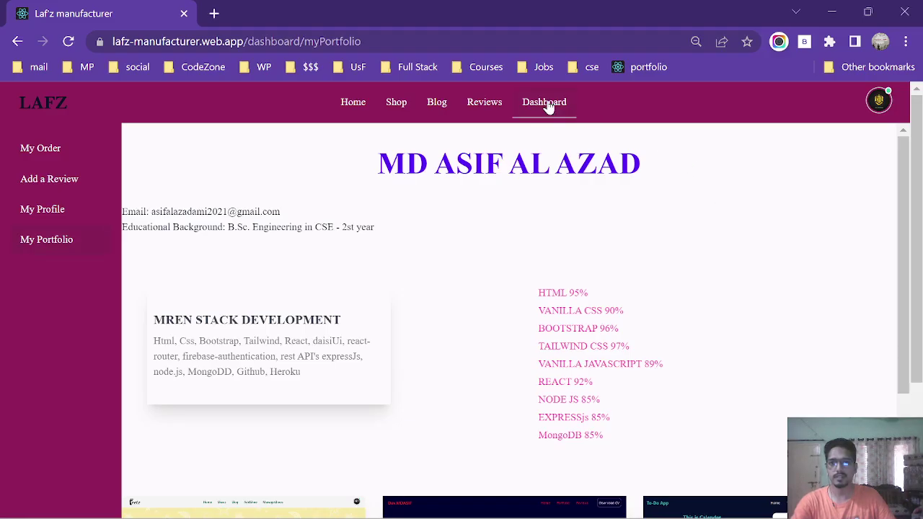
key(ctrl+shift+n)
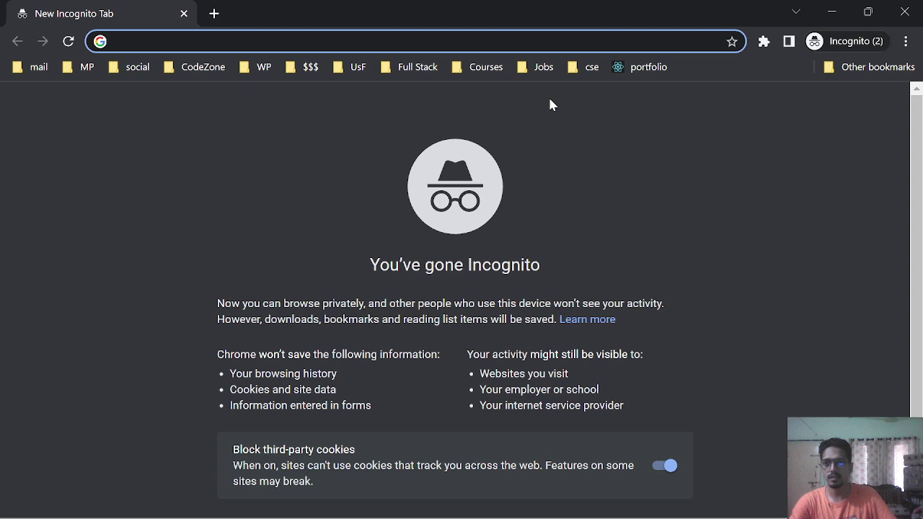
text(laf)
key(Return)
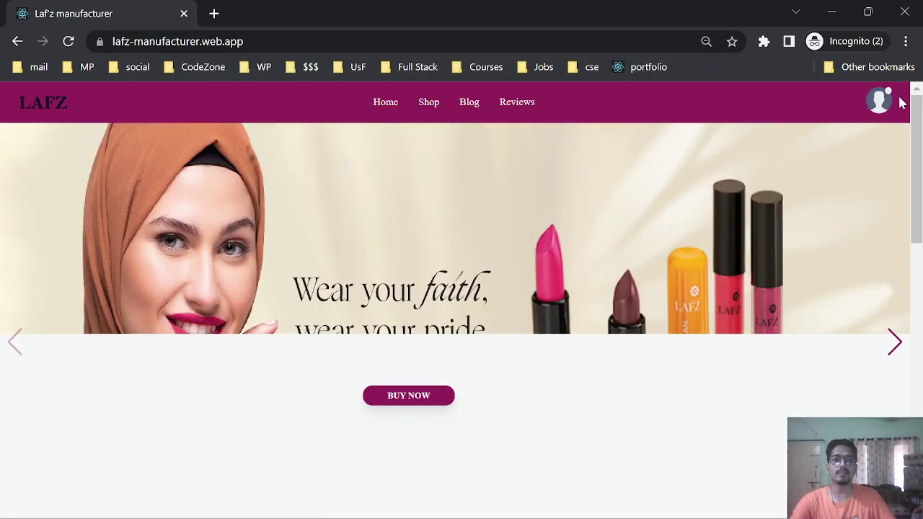
click(881, 100)
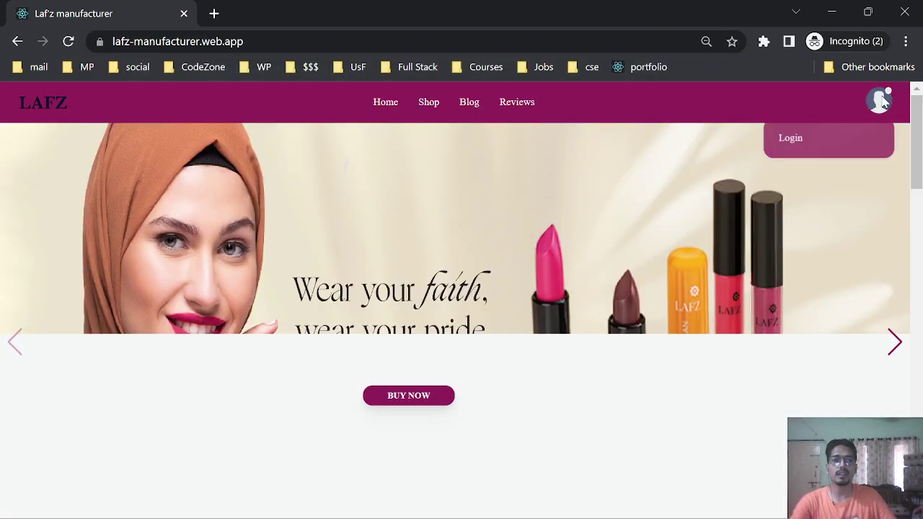
click(802, 137)
click(427, 467)
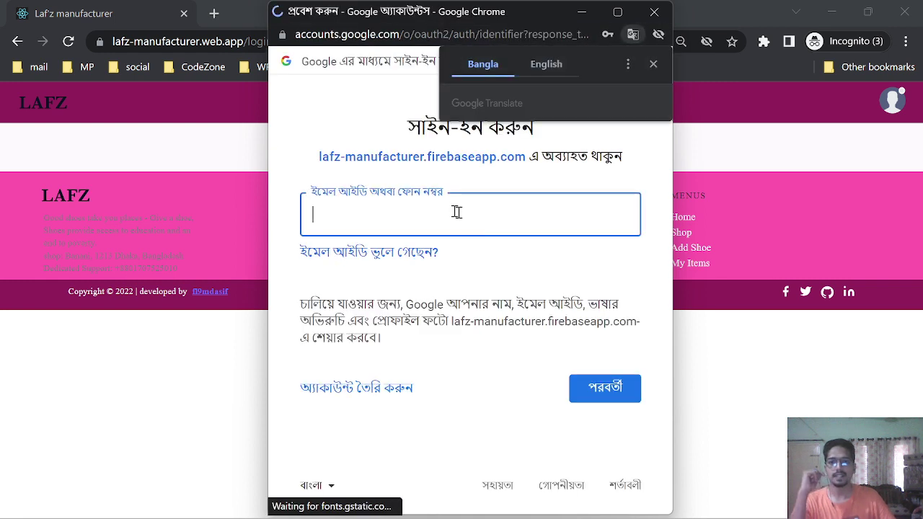
click(444, 209)
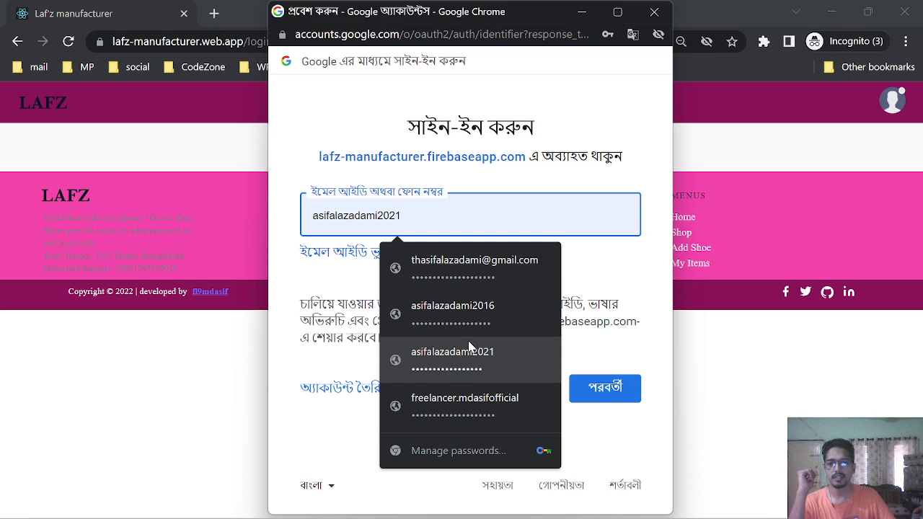
click(656, 12)
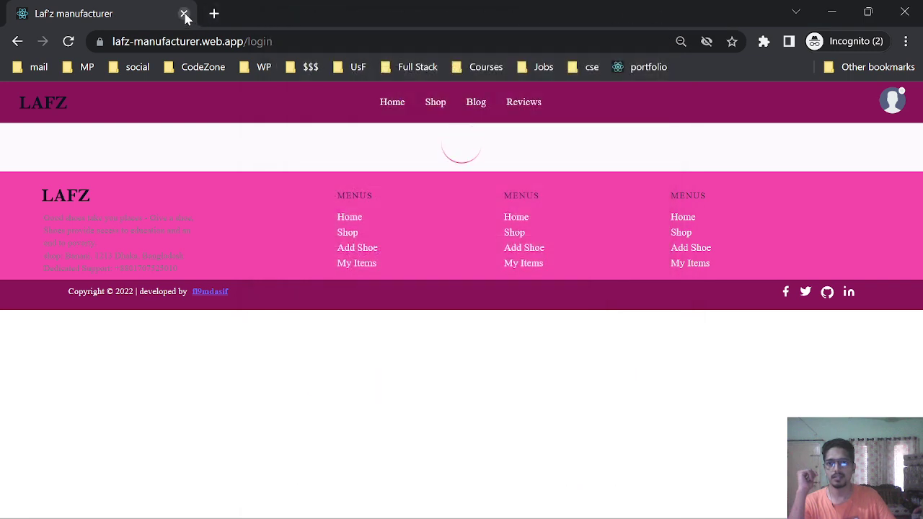
click(185, 14)
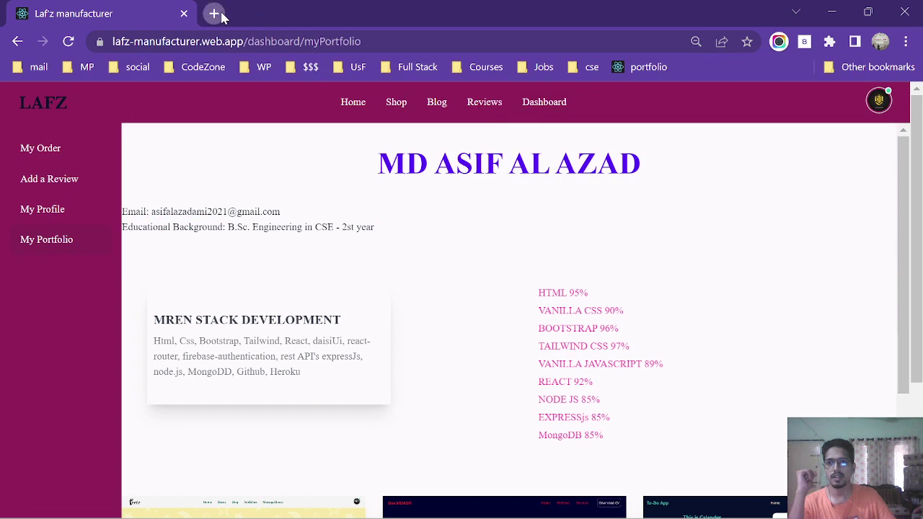
Sign out of the Laf'z site from the account menu.
click(215, 14)
click(165, 14)
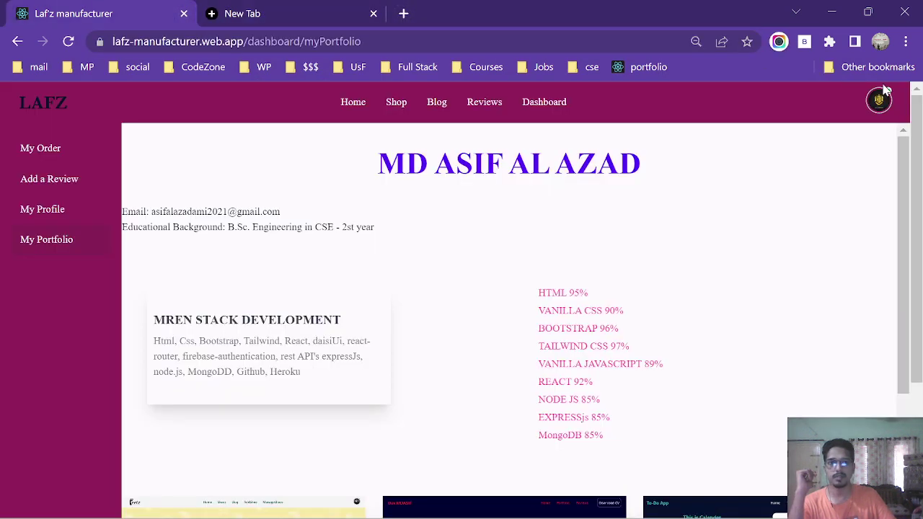
click(878, 101)
click(796, 146)
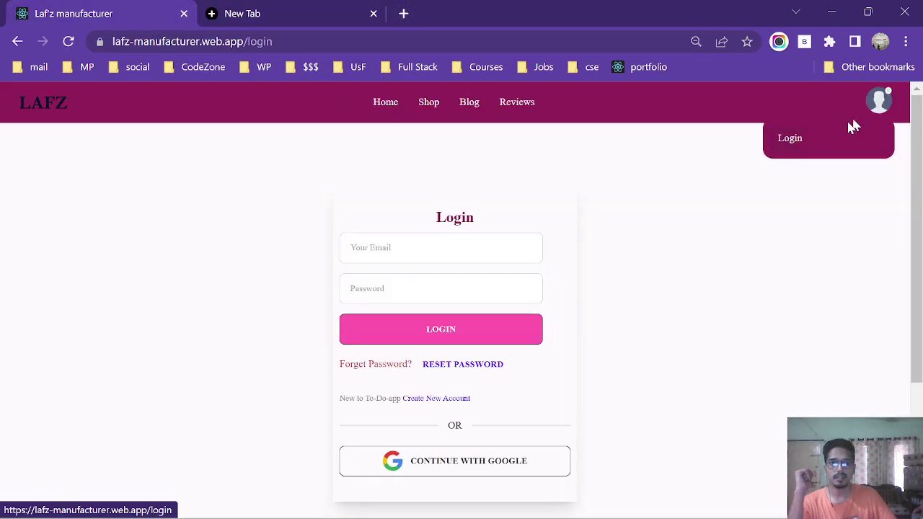
Sign back in with a different Google account and return to the homepage.
click(483, 459)
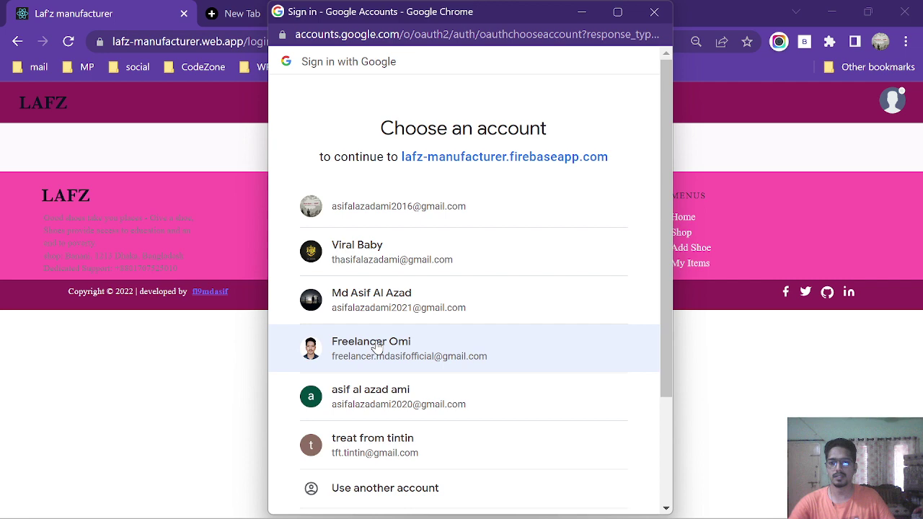
click(378, 336)
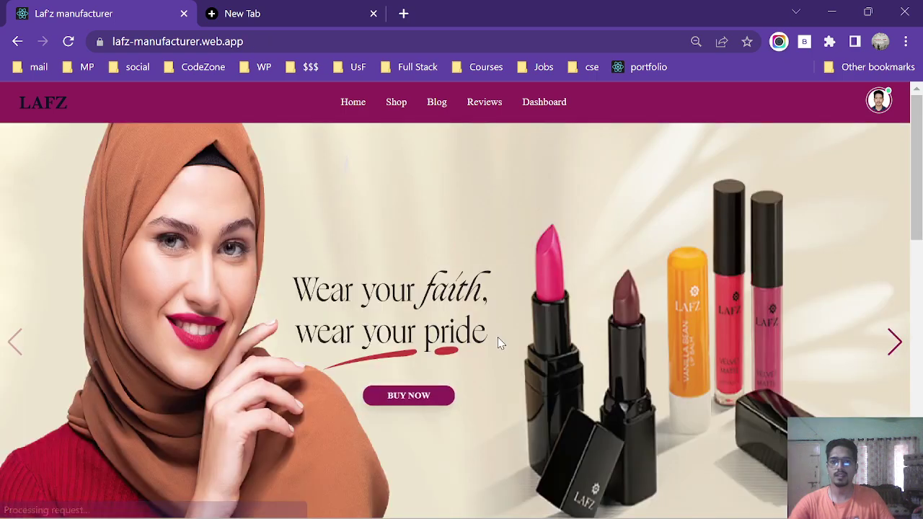
scroll(550, 179, down, 10)
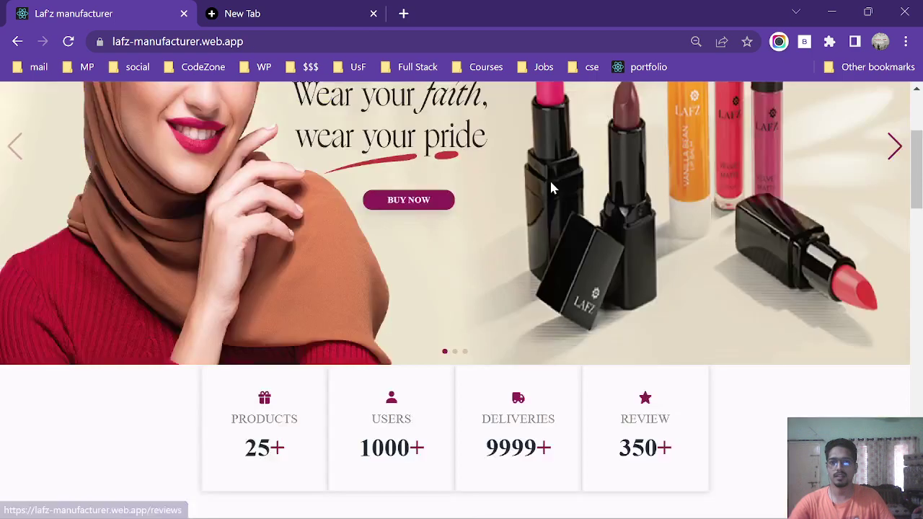
scroll(552, 191, up, 10)
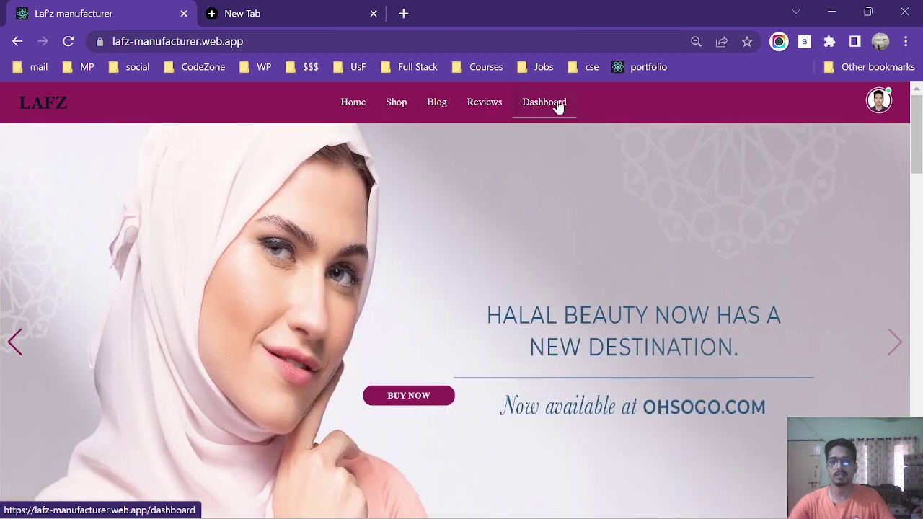
Look over the dashboard's Add Product form and Manage Product list.
click(559, 106)
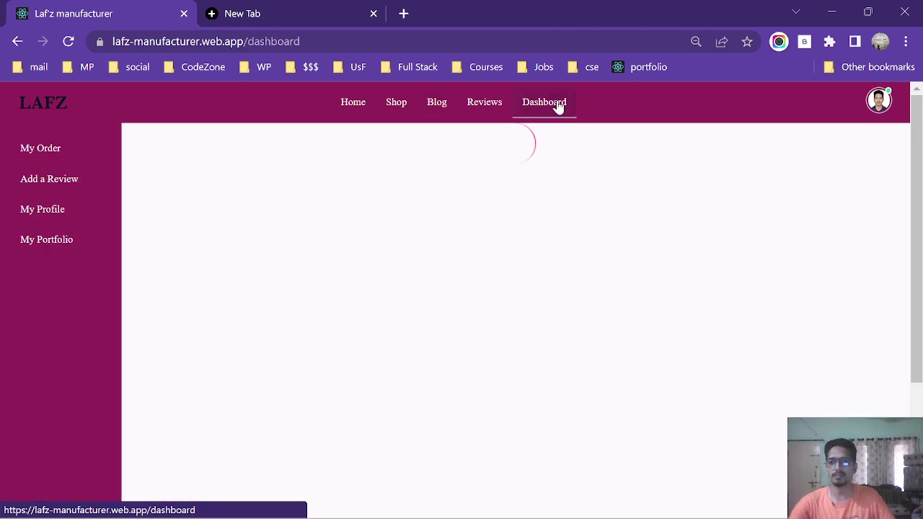
click(74, 143)
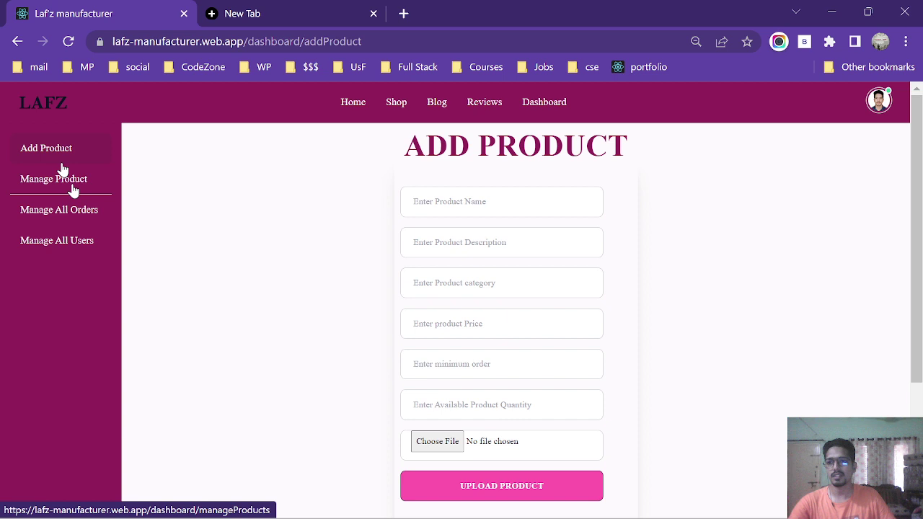
key(ctrl+a)
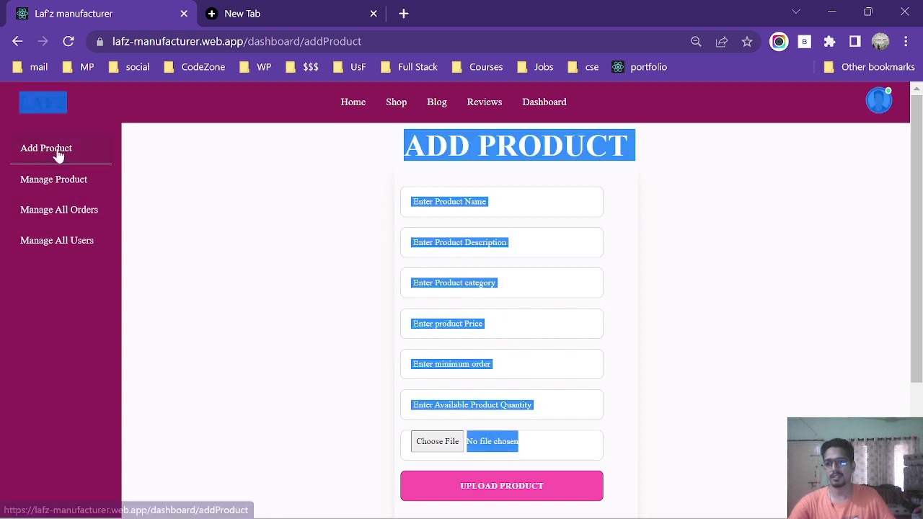
click(527, 210)
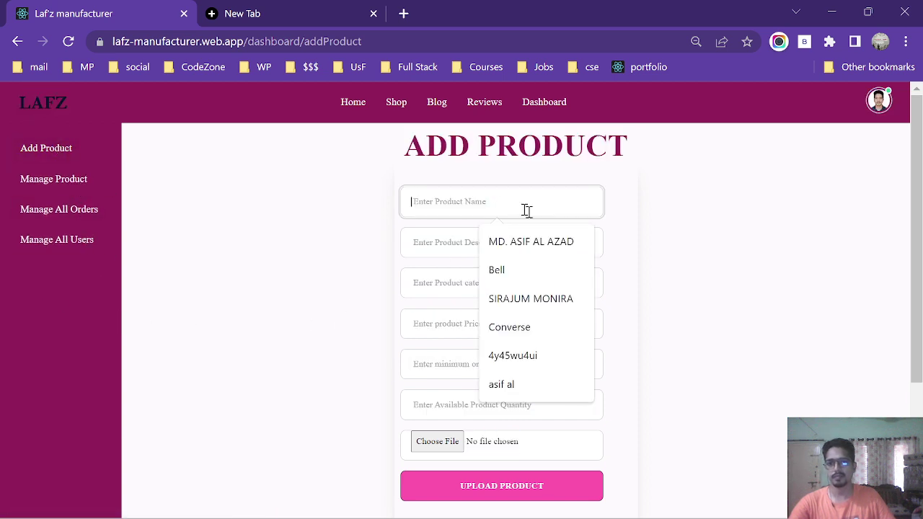
click(58, 183)
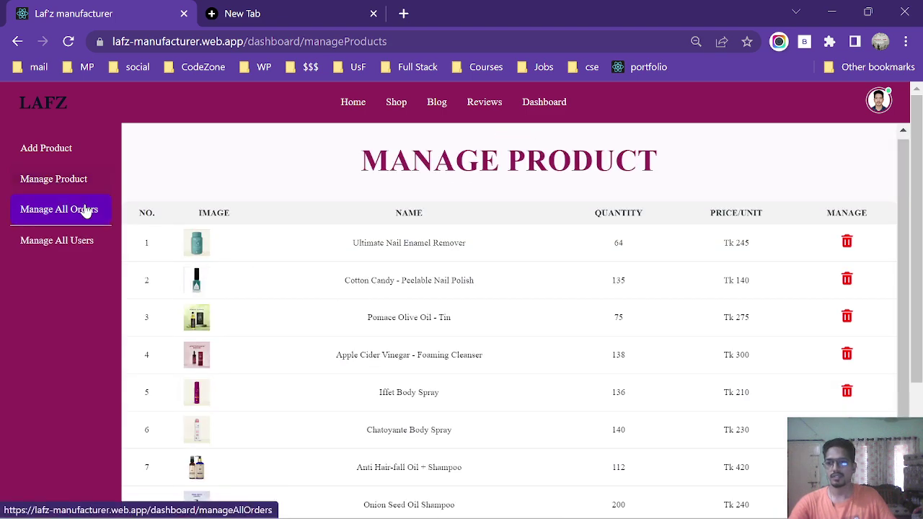
Delete the Anti Hair-fall Oil + Shampoo order from Manage All Orders.
click(82, 209)
scroll(598, 330, down, 3)
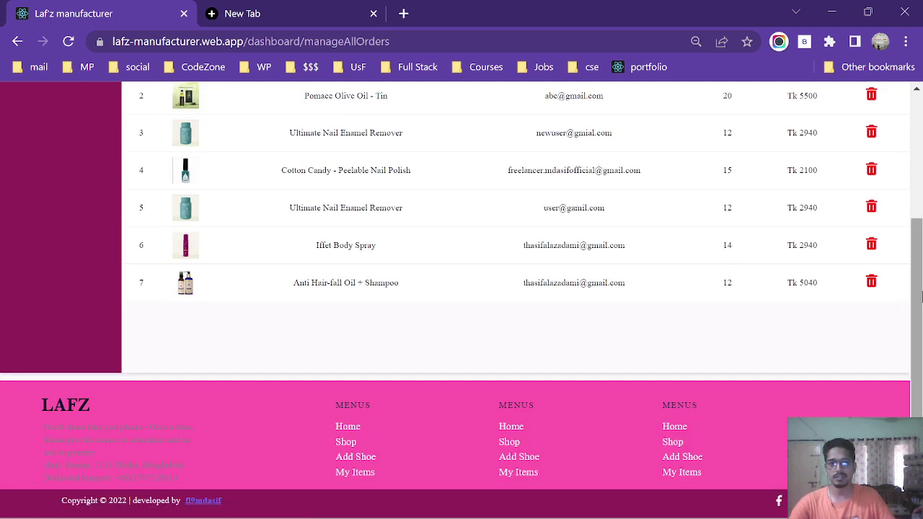
click(873, 283)
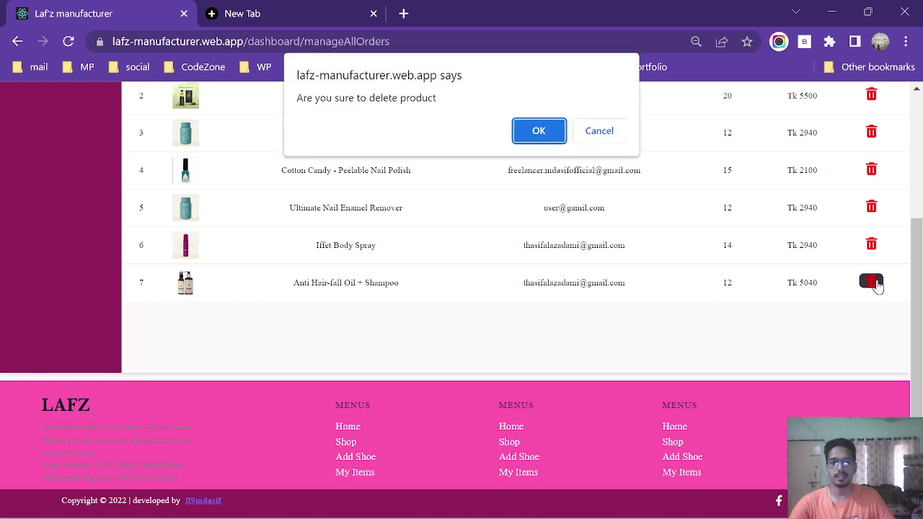
click(548, 132)
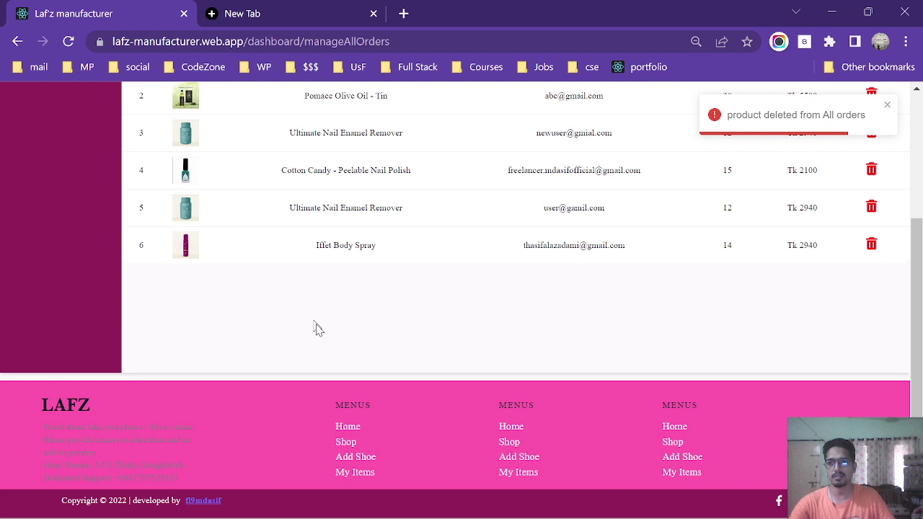
scroll(315, 330, up, 3)
click(66, 245)
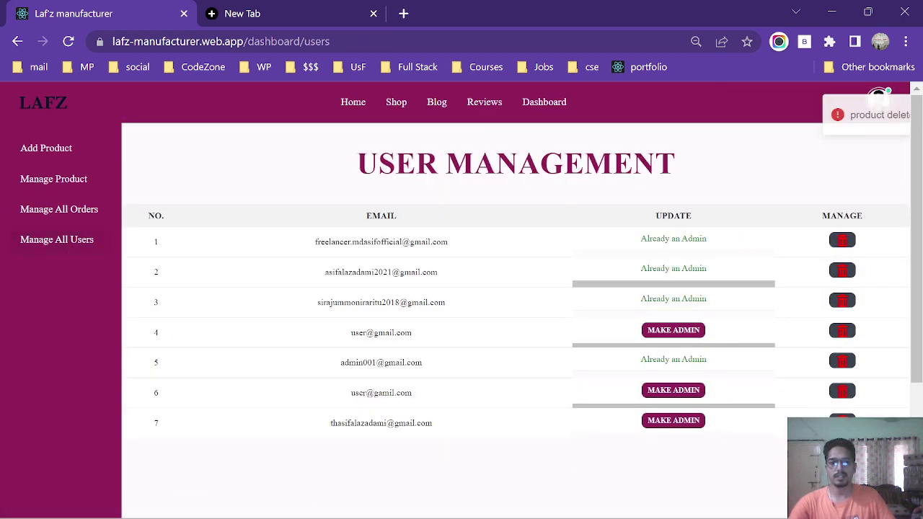
Make the sixth user in User Management an admin.
scroll(921, 337, down, 1)
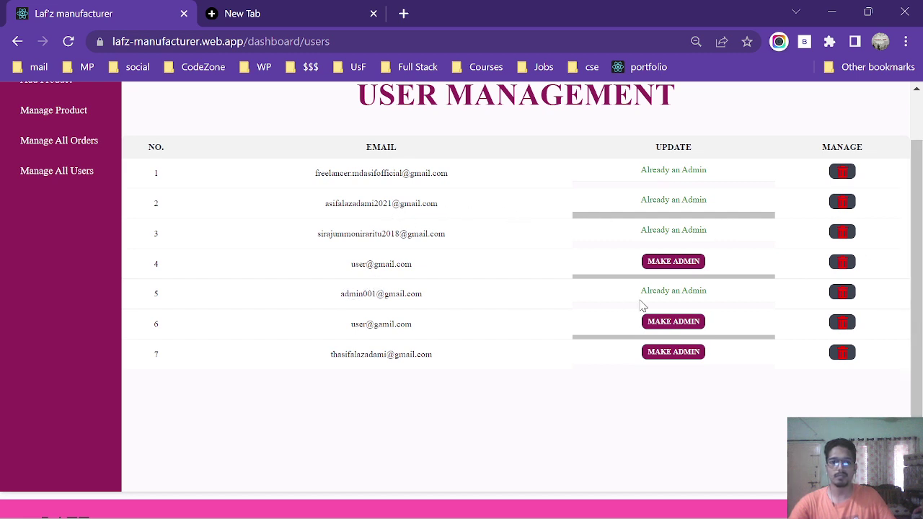
click(665, 326)
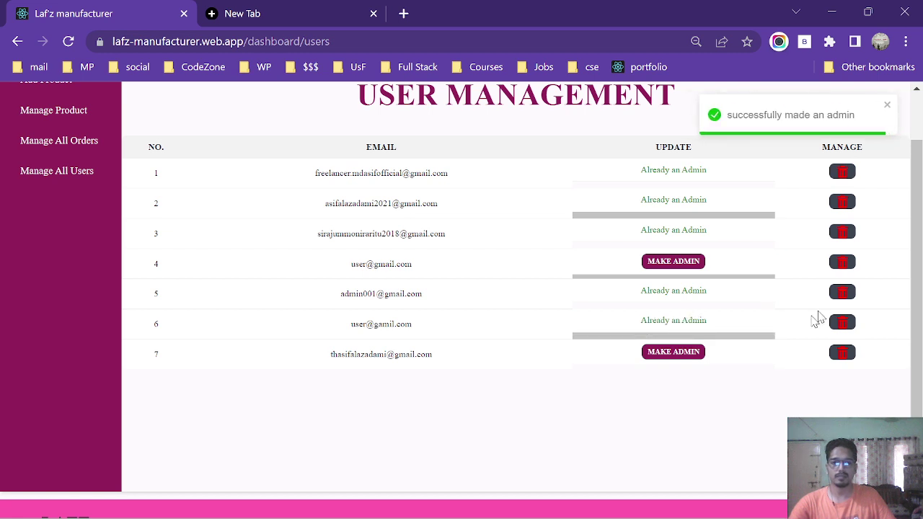
drag(346, 329, 466, 329)
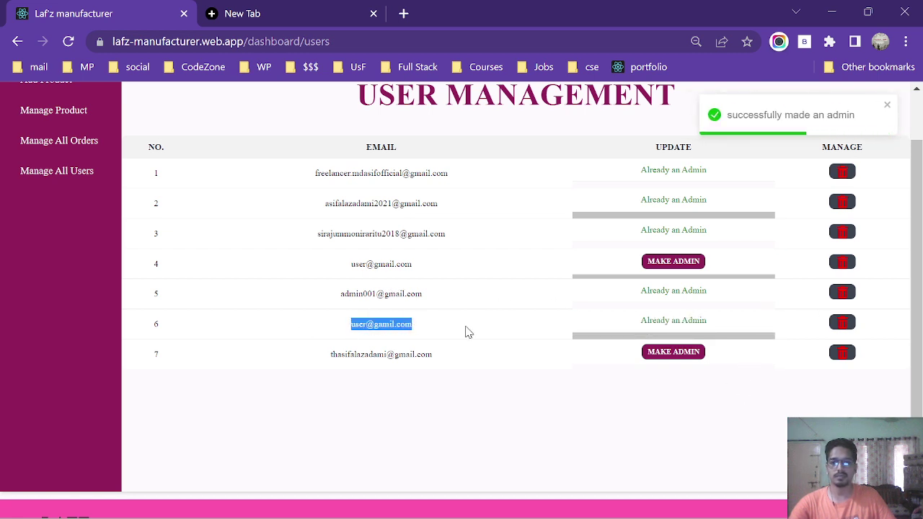
click(500, 426)
Delete the sixth user, leaving six users listed.
click(842, 323)
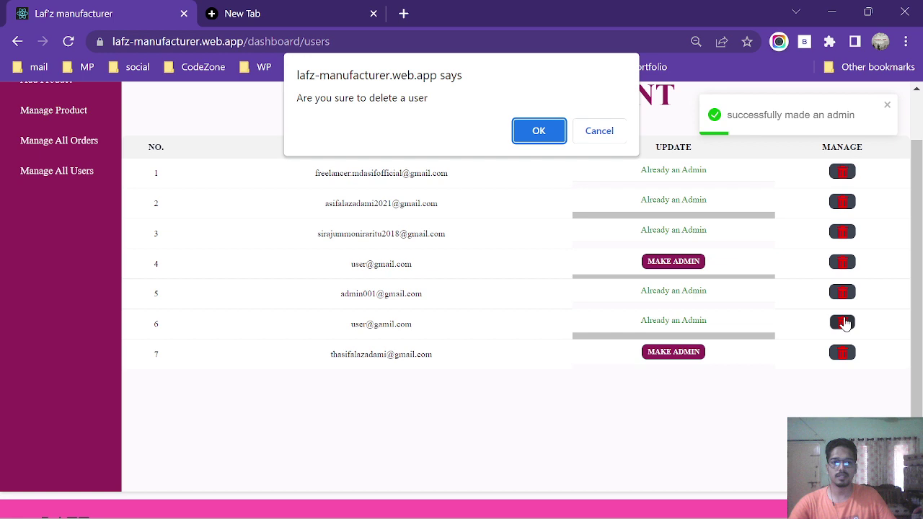
click(538, 132)
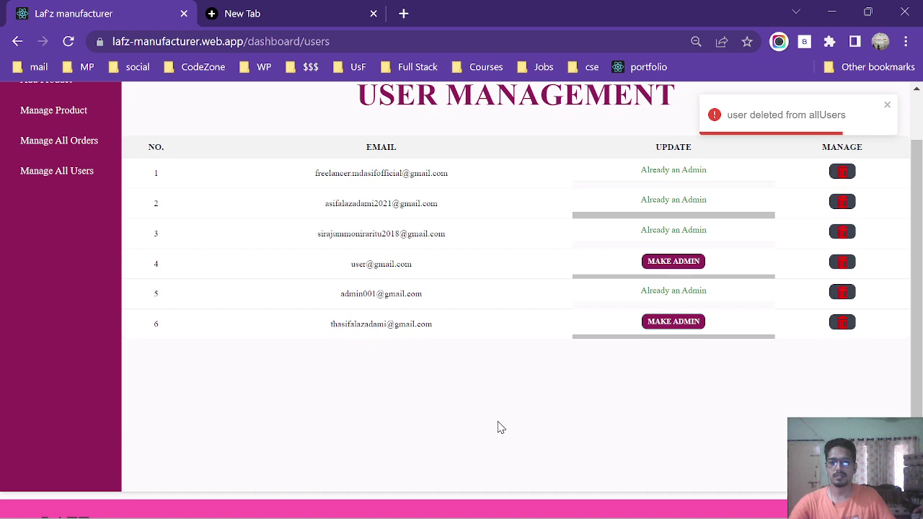
scroll(360, 262, up, 2)
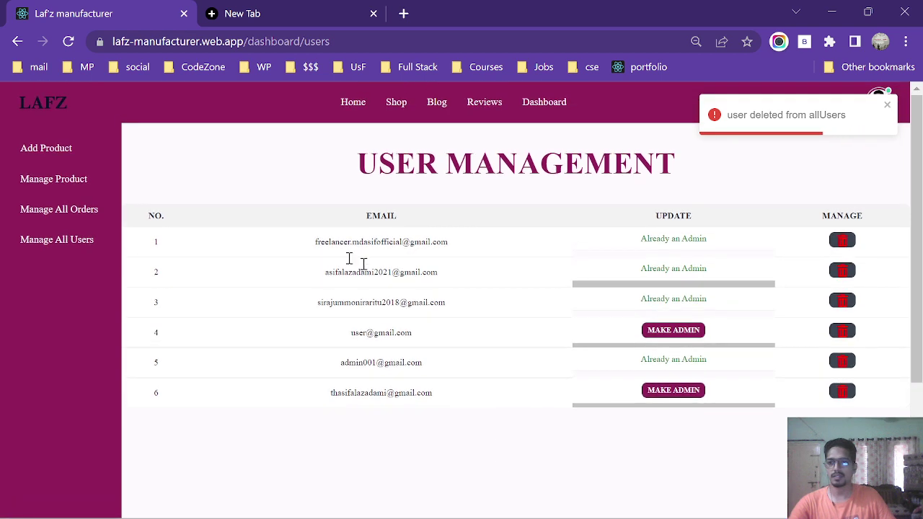
click(55, 180)
click(64, 153)
Name the new product Shop, with description Best selling and category skinCare.
click(502, 202)
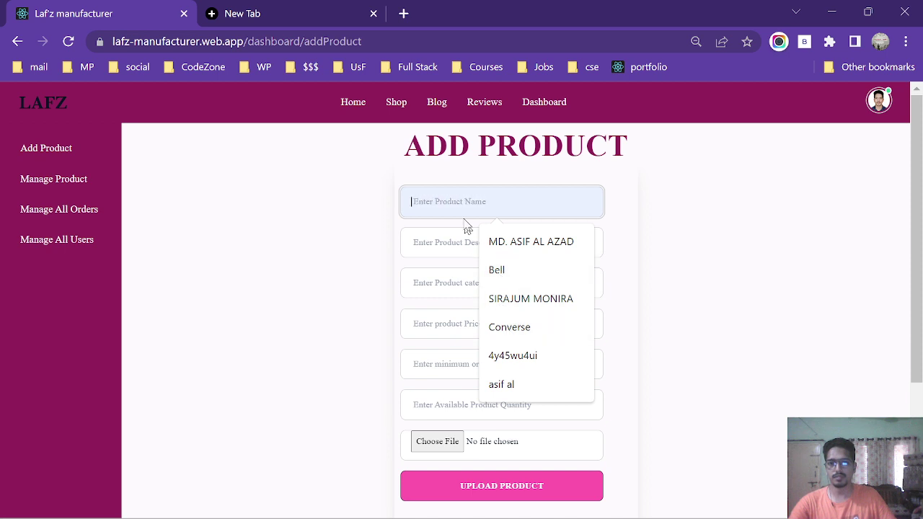
text(Shop)
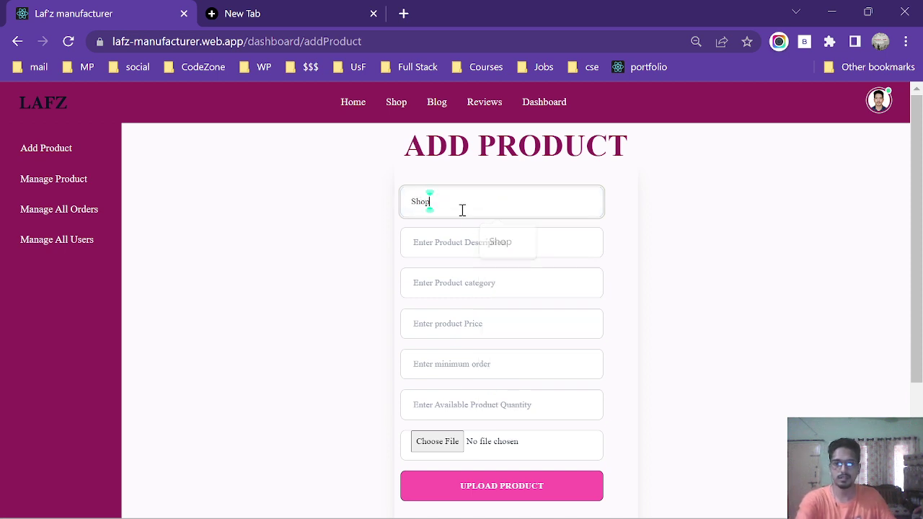
key(Tab)
click(505, 249)
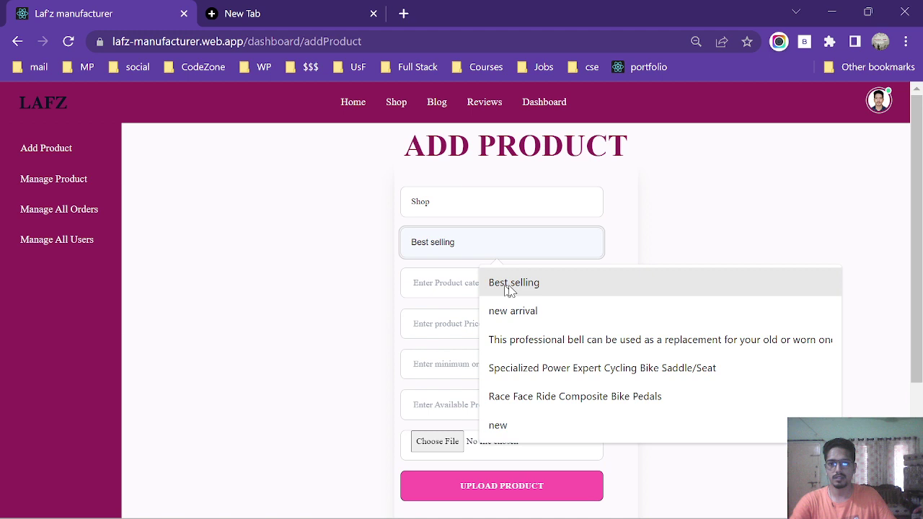
click(508, 283)
click(483, 296)
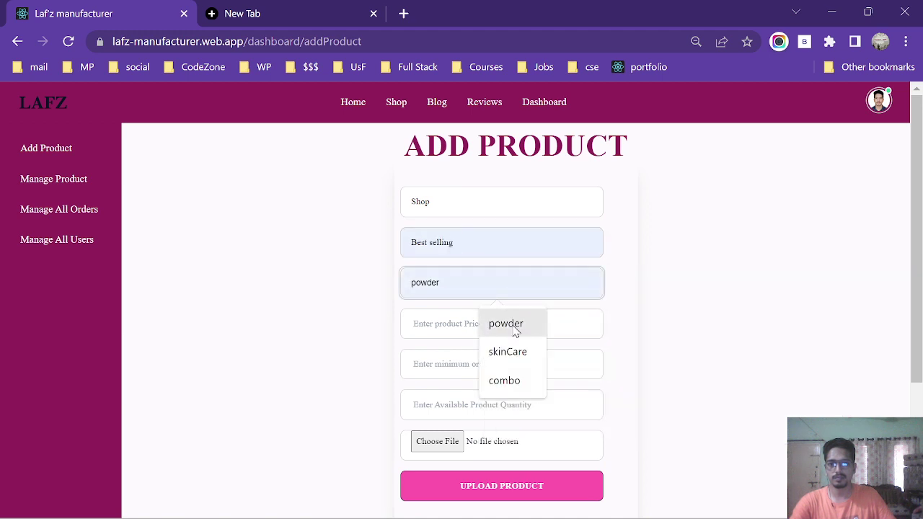
click(513, 352)
Enter price 90, minimum order 5 and available quantity 100.
key(Tab)
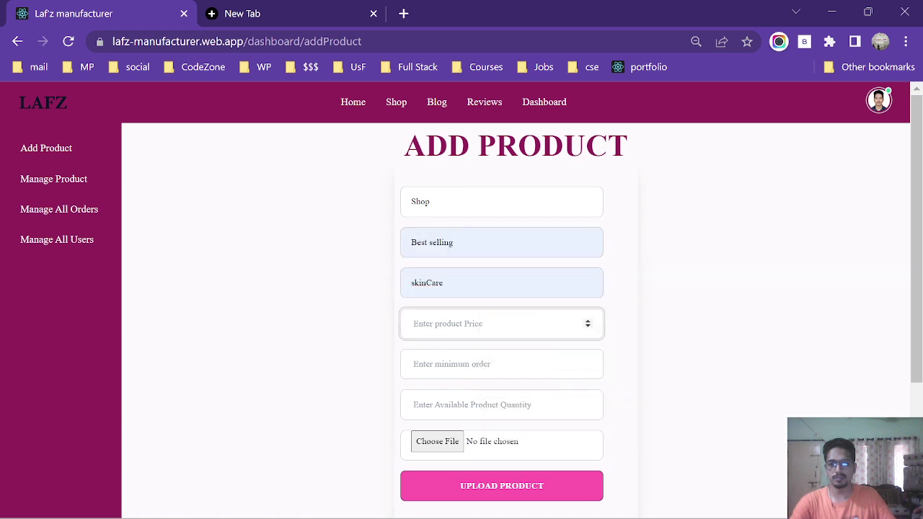
text(1)
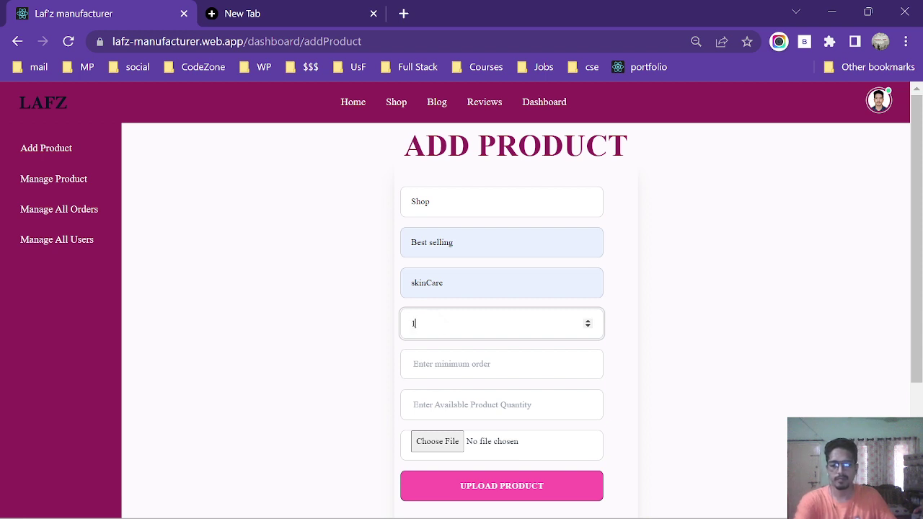
key(BackSpace)
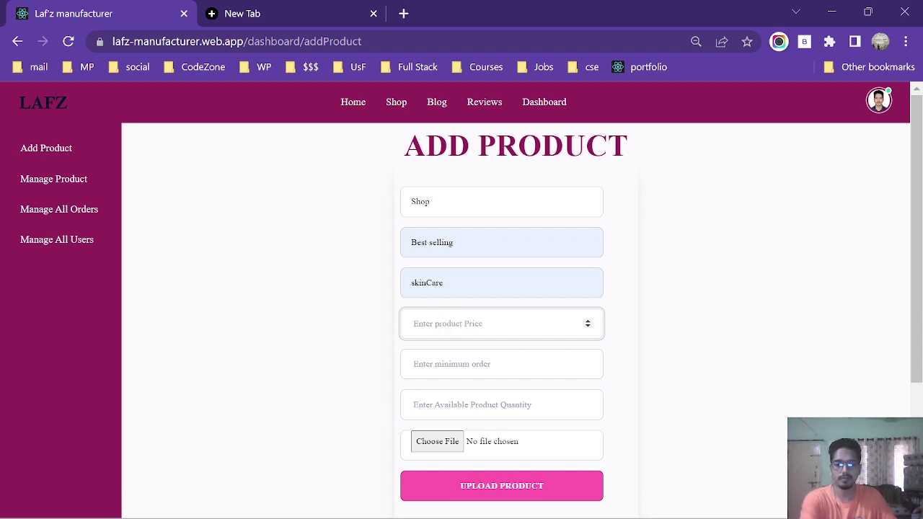
text(90)
key(Tab)
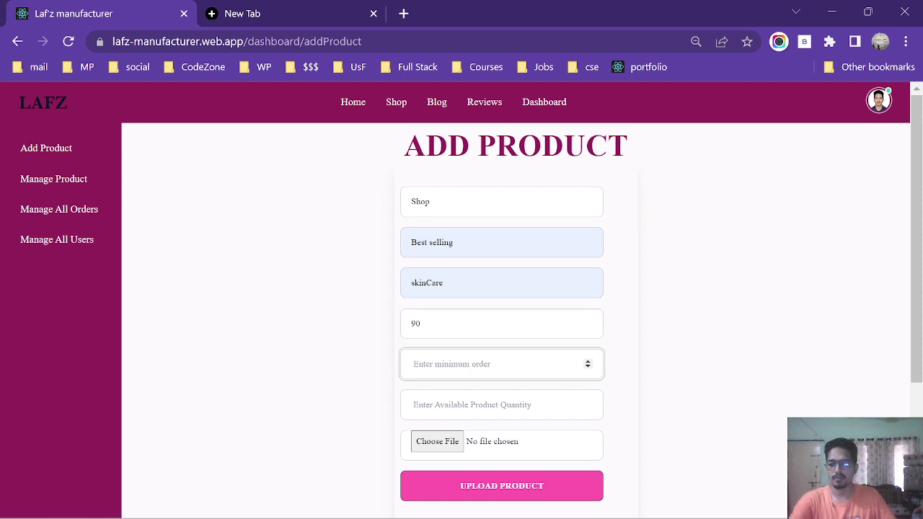
text(5)
click(486, 405)
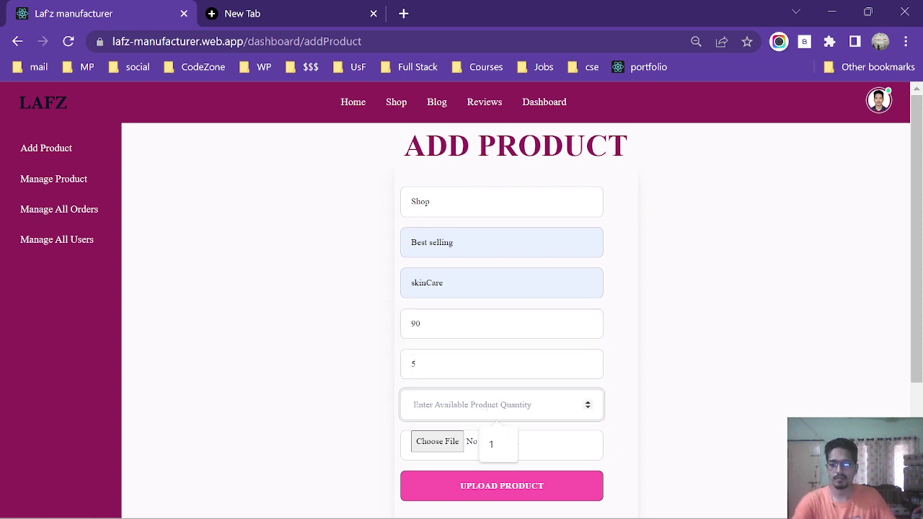
text(100)
click(446, 446)
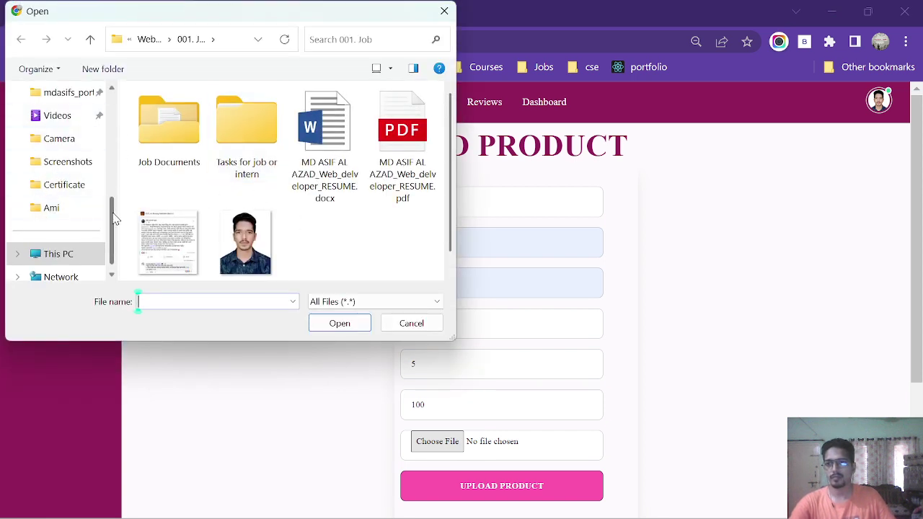
Browse to the 02. Lafz manufacturer website Images folder and select nail_paint_remover.
drag(113, 215, 121, 171)
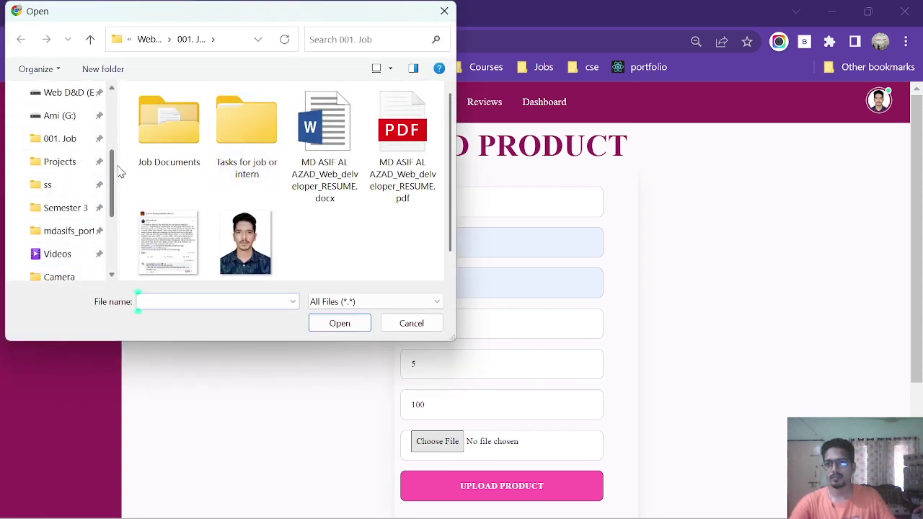
click(64, 163)
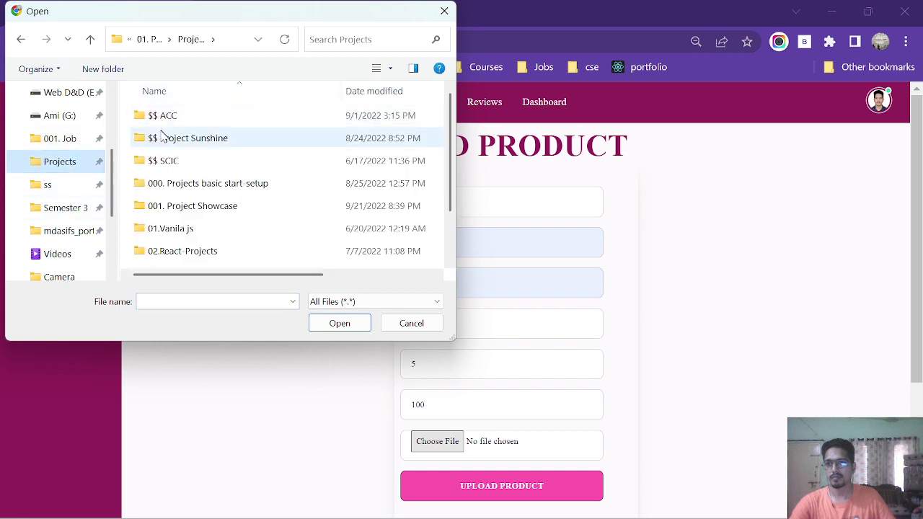
double_click(192, 134)
double_click(191, 118)
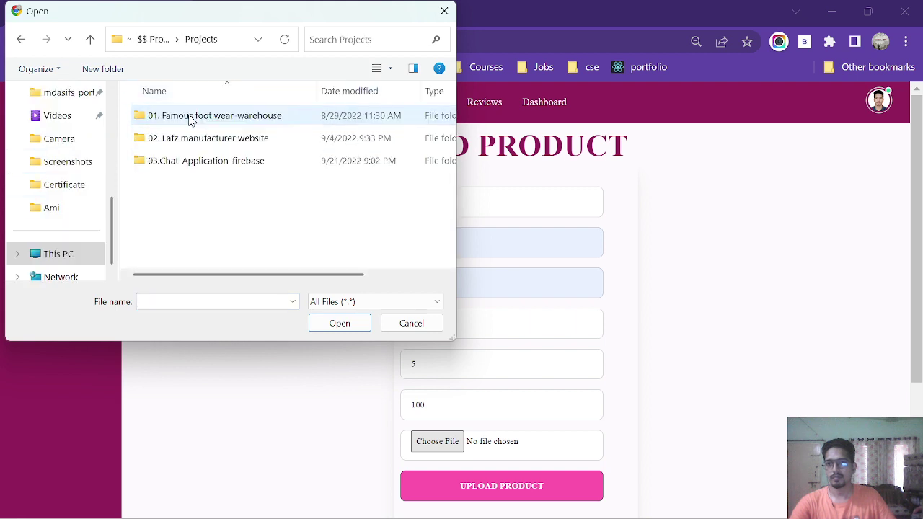
double_click(190, 138)
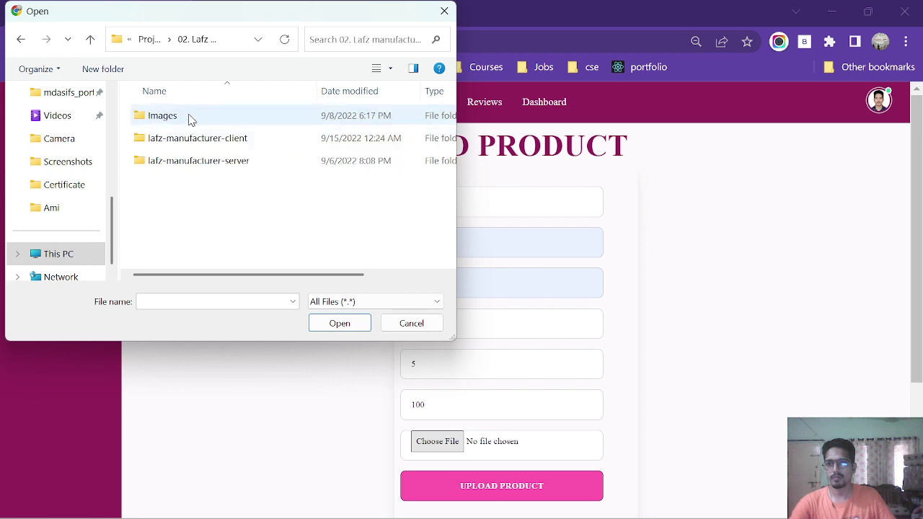
double_click(190, 117)
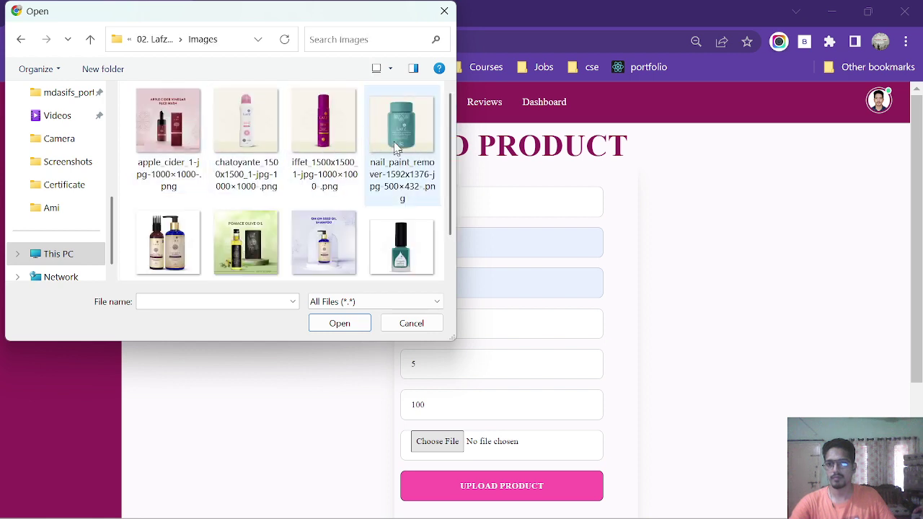
click(395, 148)
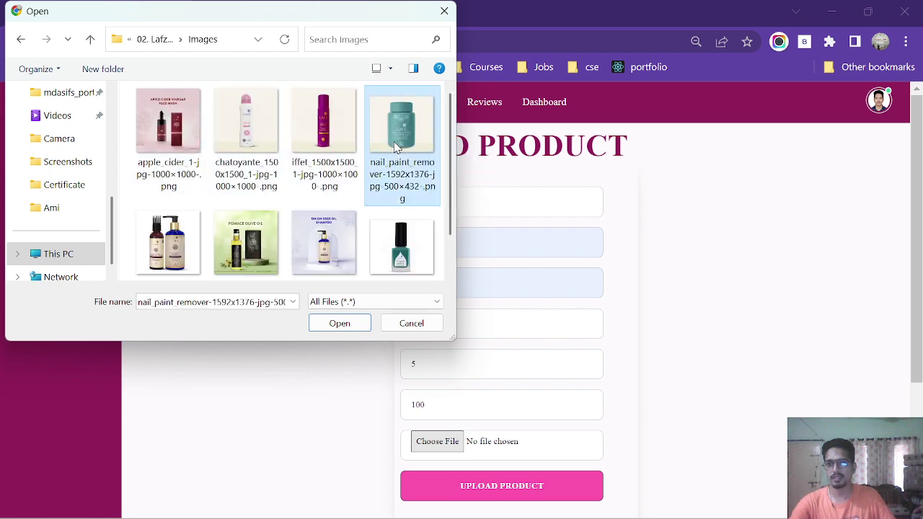
Confirm the nail_paint_remover image and upload the Shop product to the shop page.
click(342, 325)
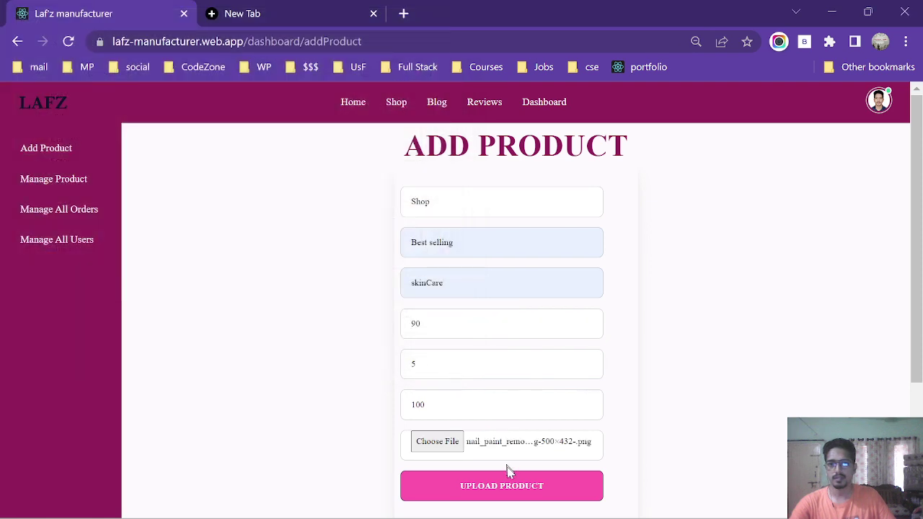
click(529, 489)
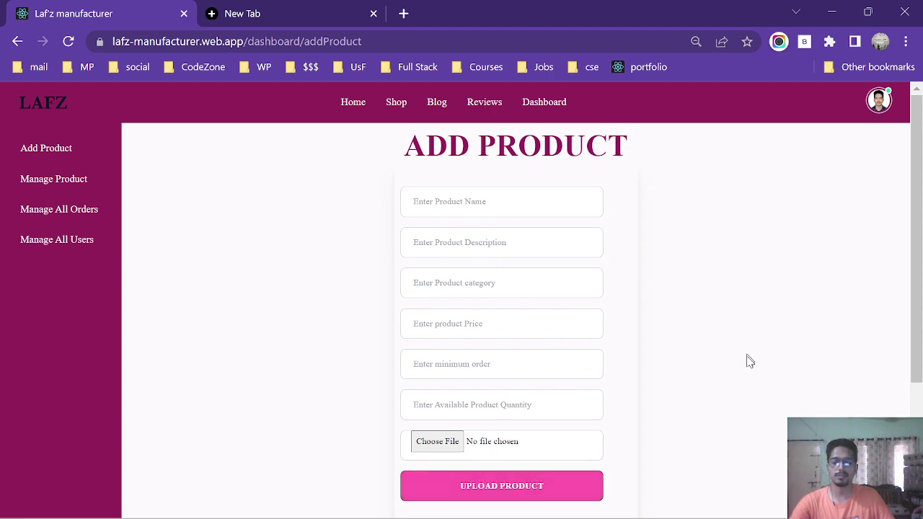
scroll(751, 362, down, 3)
scroll(746, 371, up, 3)
scroll(745, 375, down, 3)
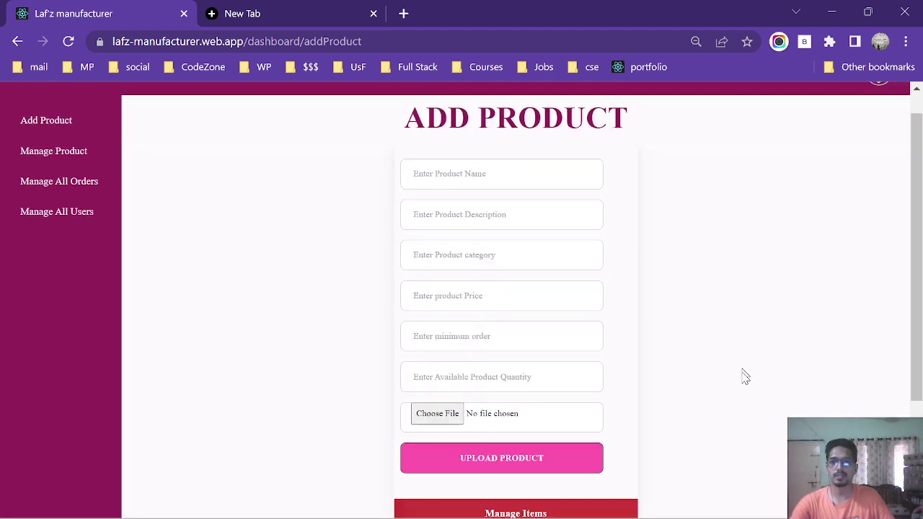
scroll(743, 378, up, 3)
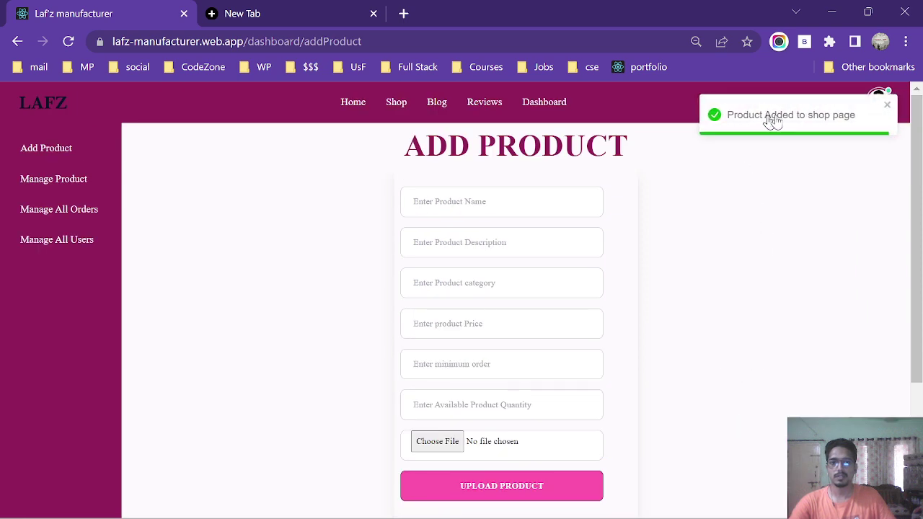
Order 5 units of the Shop product from the shop listing, dropping its stock to 95.
click(889, 106)
click(398, 105)
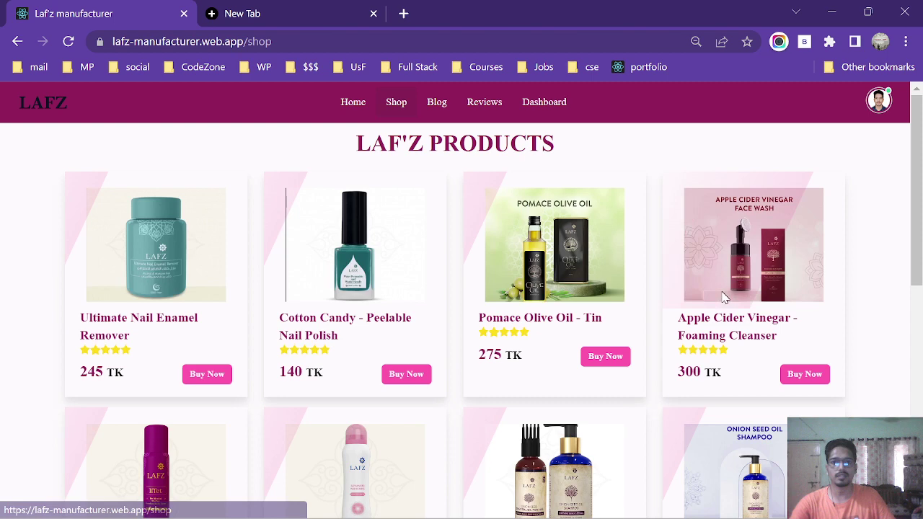
scroll(289, 361, down, 7)
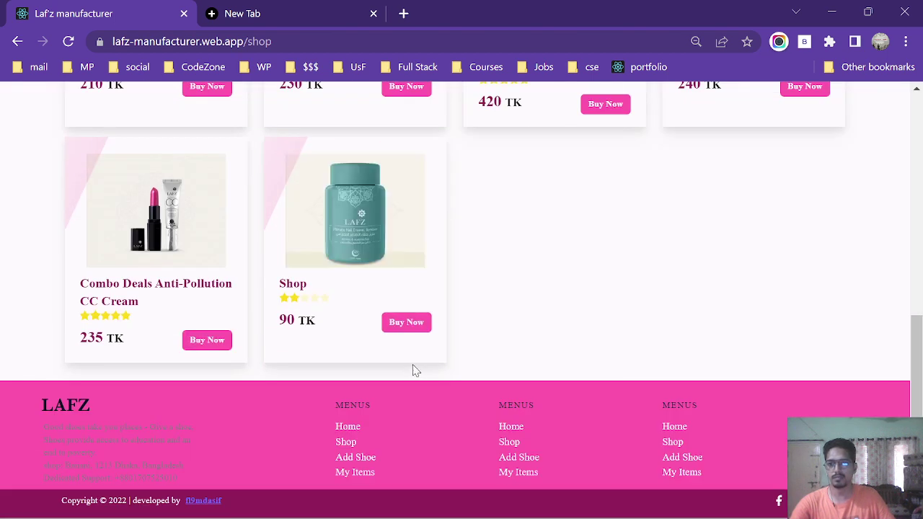
click(410, 324)
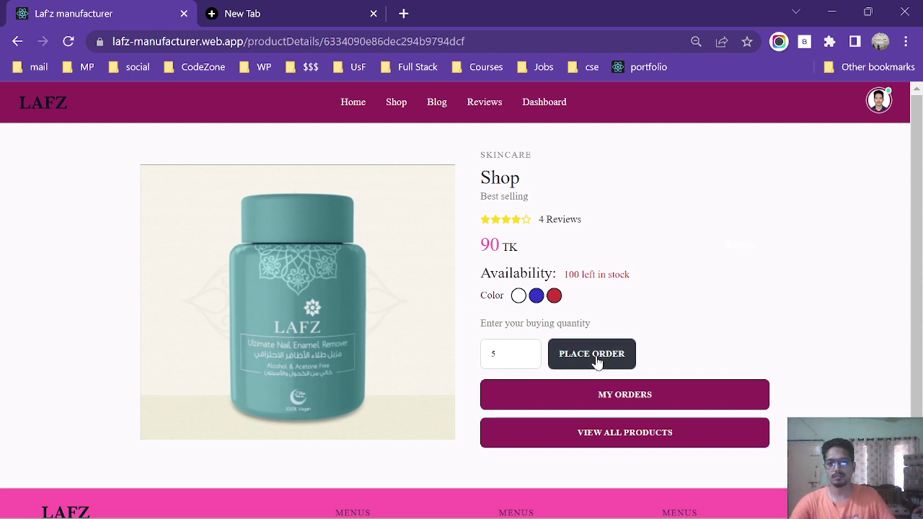
click(597, 361)
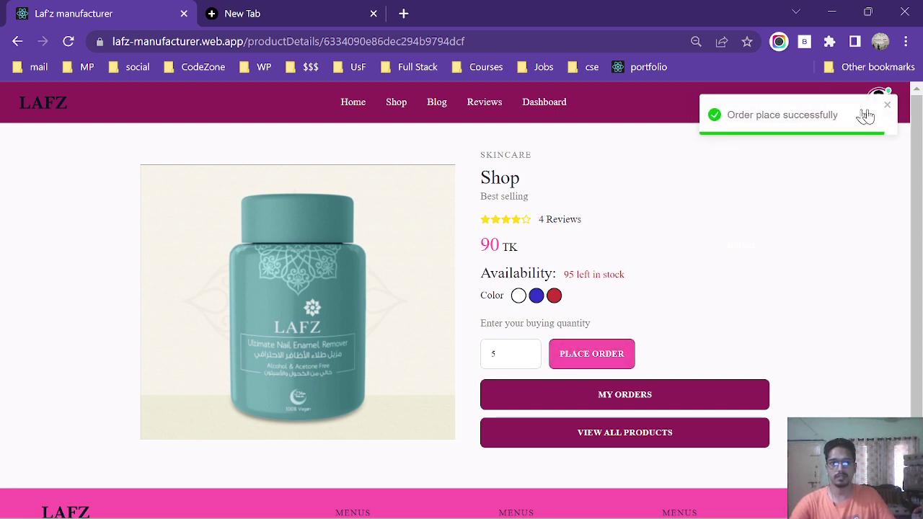
click(887, 106)
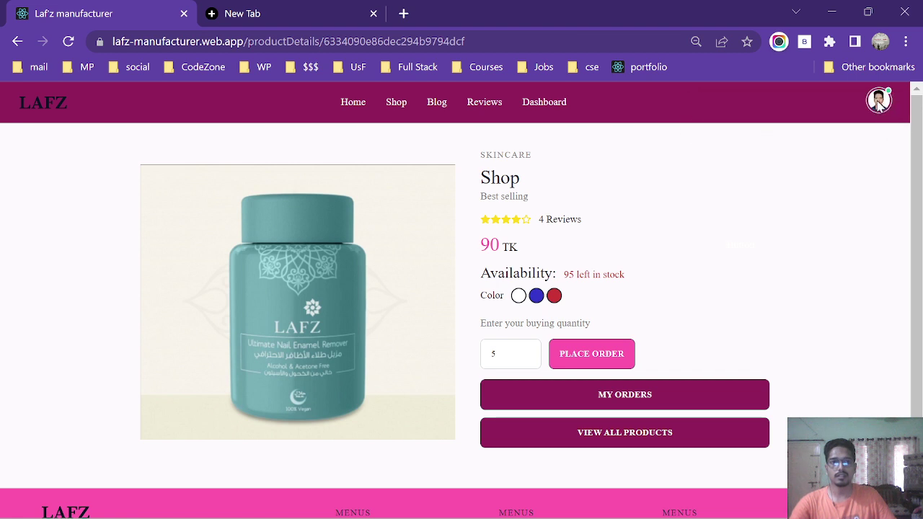
Sign out through the avatar menu so the login page appears.
click(879, 105)
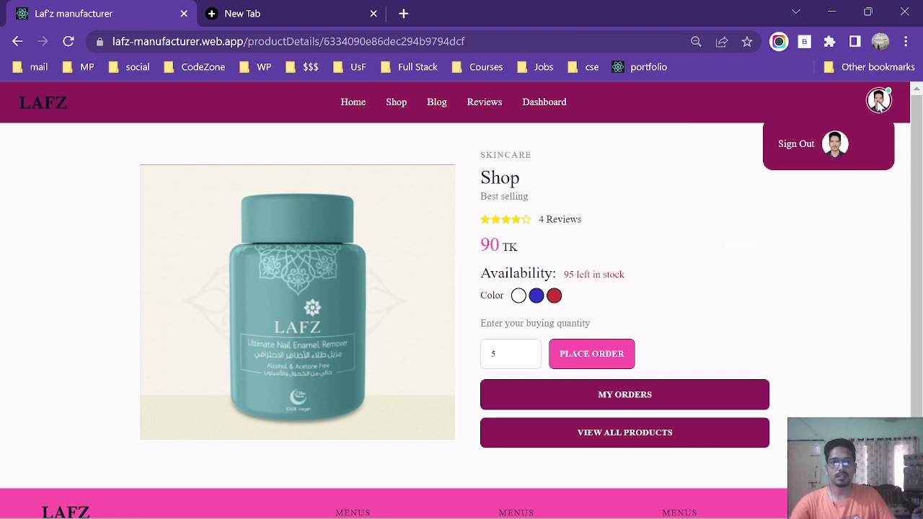
click(796, 144)
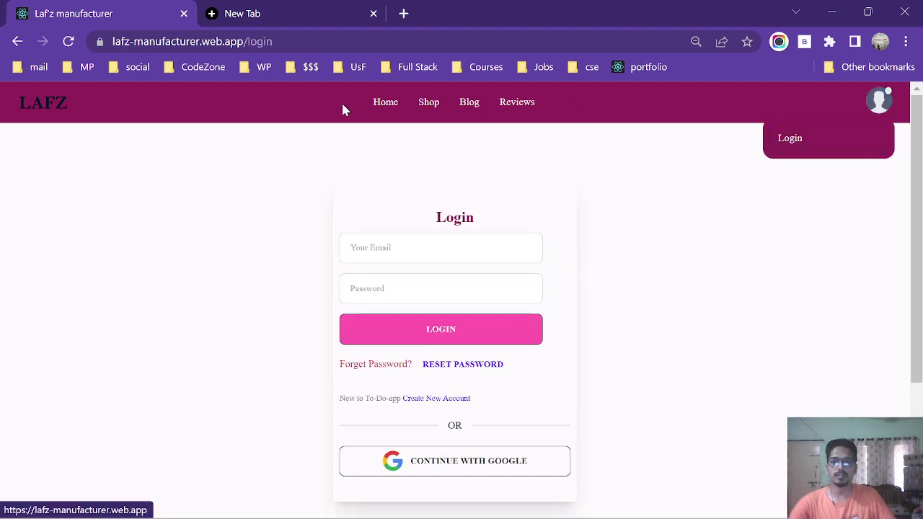
click(754, 260)
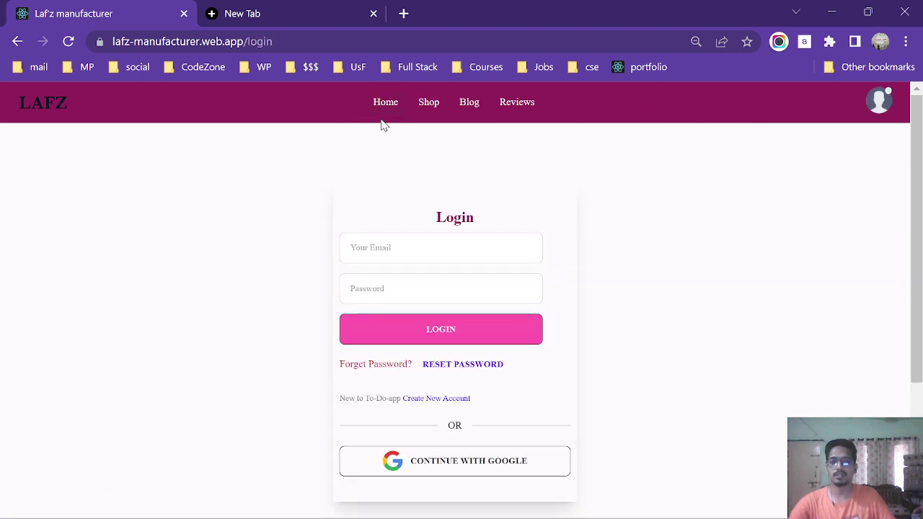
scroll(573, 373, down, 3)
scroll(572, 373, up, 3)
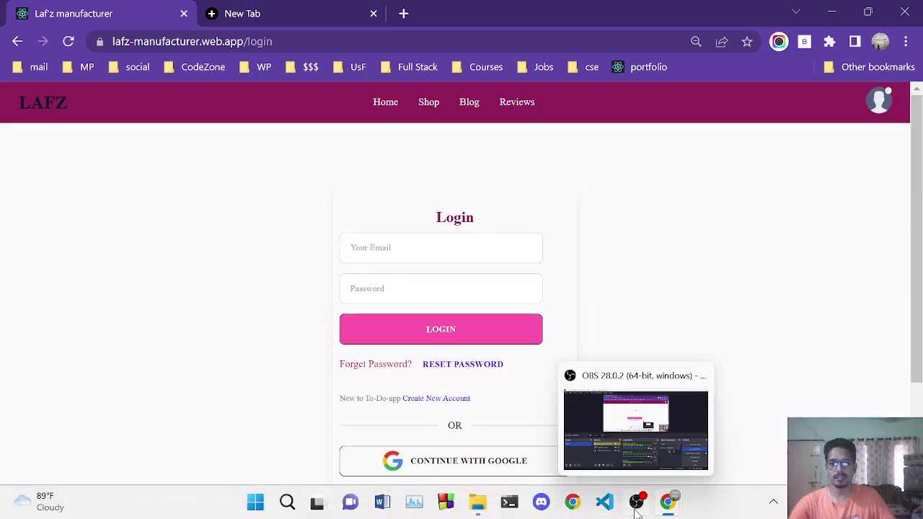
Go to the homepage and scroll through the New Collection cards and Reviews section.
click(396, 103)
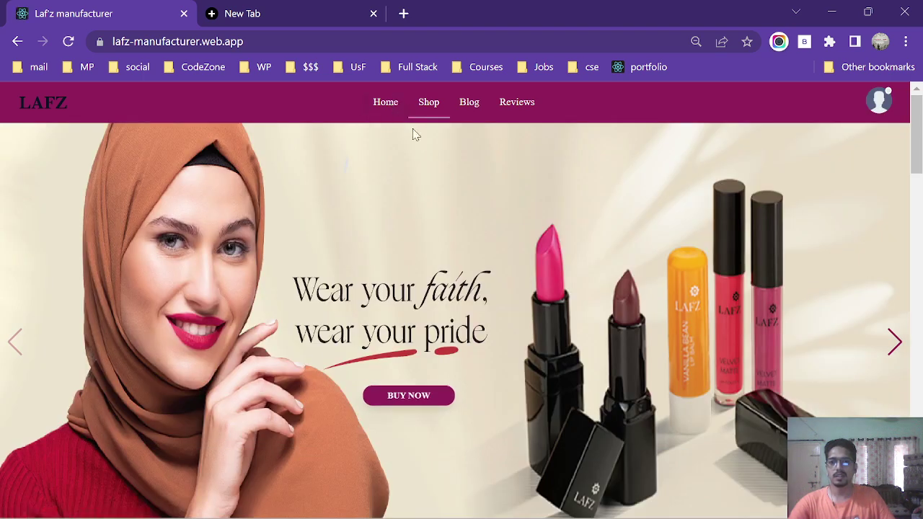
scroll(429, 162, down, 10)
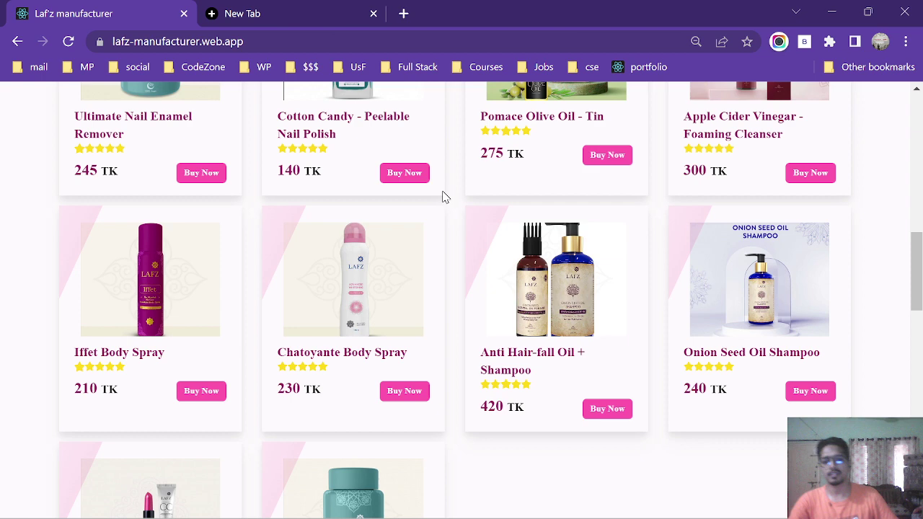
scroll(489, 244, down, 9)
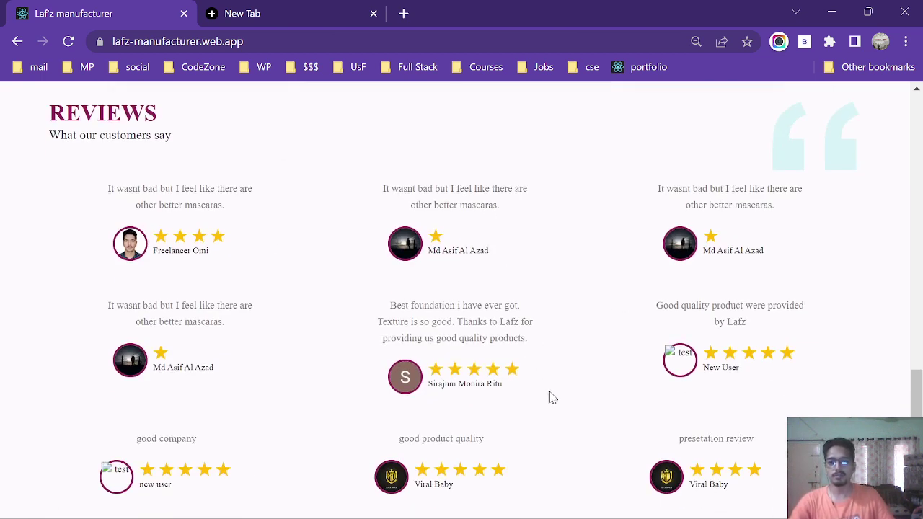
scroll(552, 396, down, 4)
scroll(550, 397, up, 20)
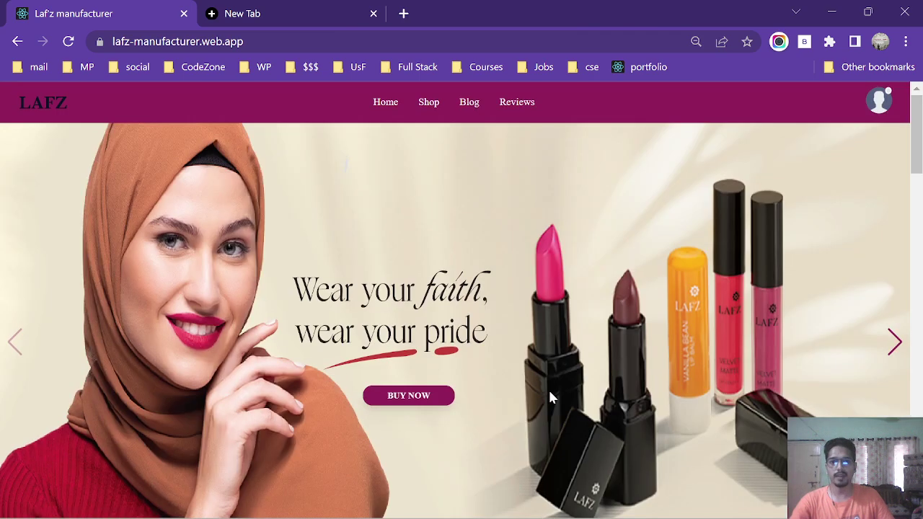
scroll(550, 396, down, 5)
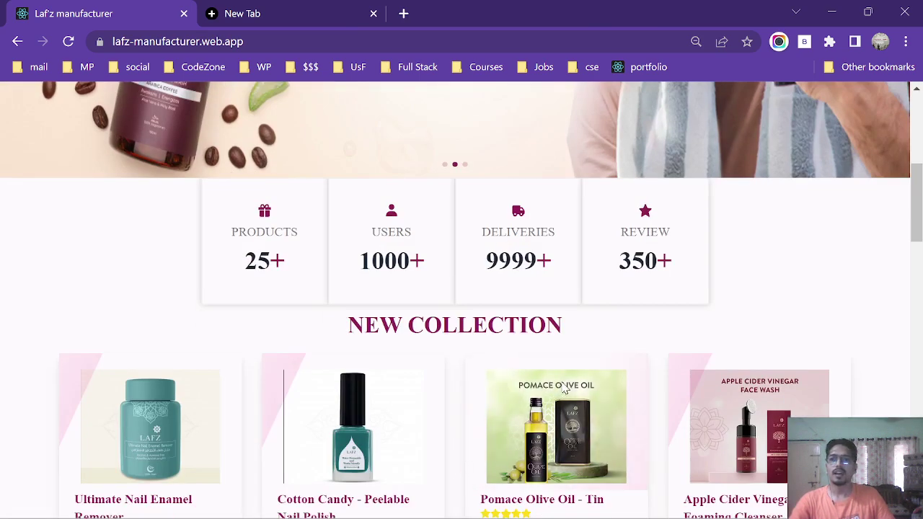
scroll(567, 385, down, 5)
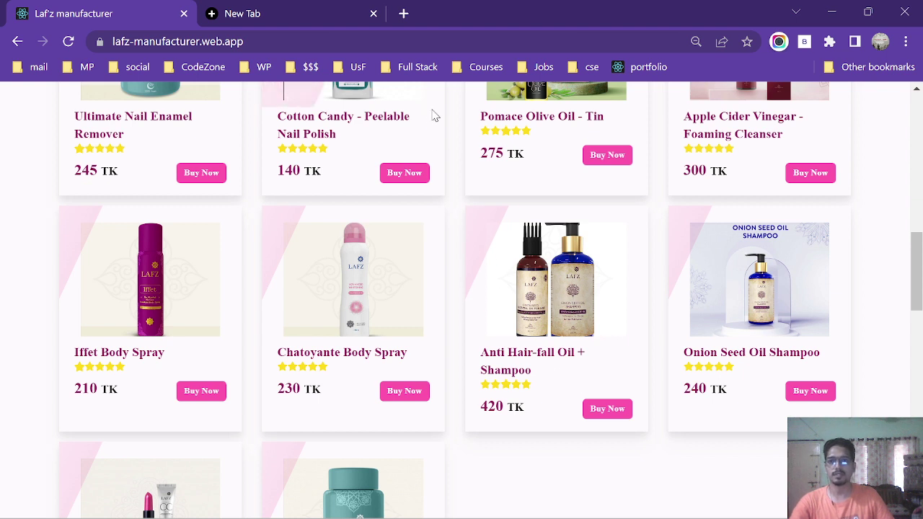
mouse_move(534, 508)
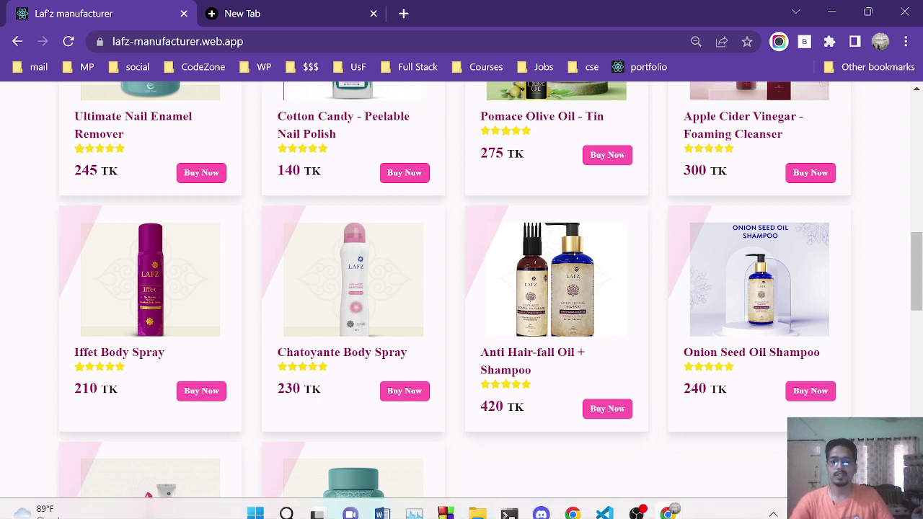
mouse_move(637, 503)
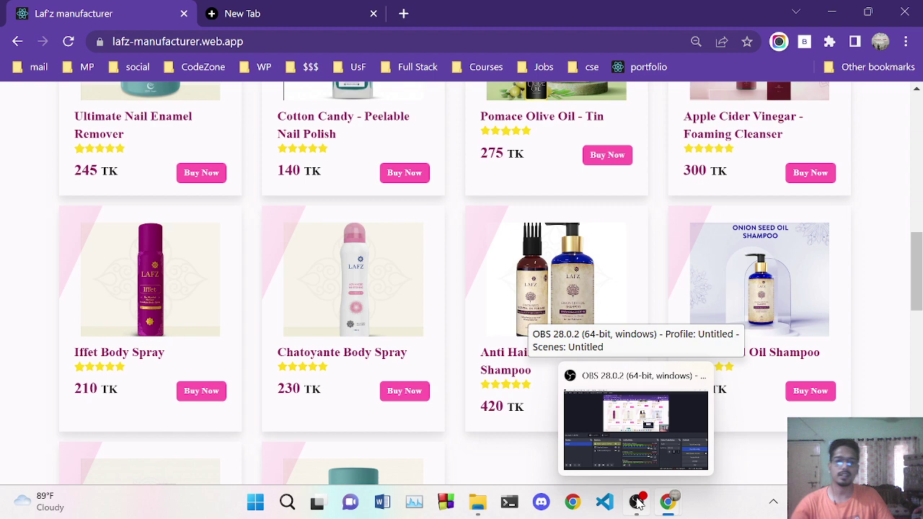